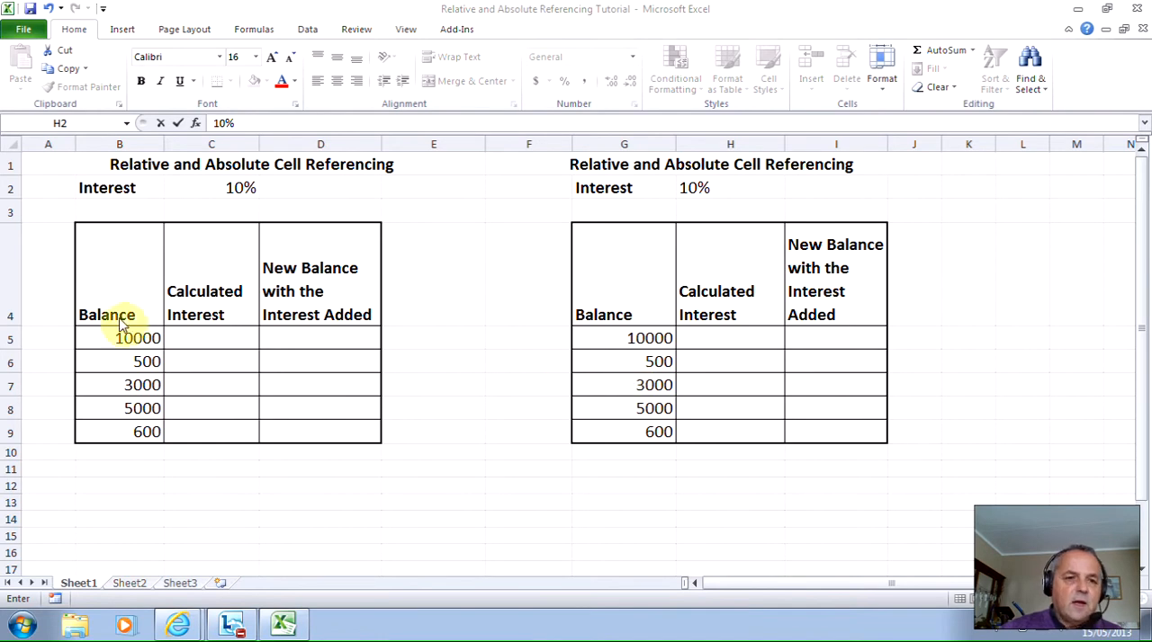
- Apply the dollar Accounting format to the balances in B5:B9 and G5:G9 and widen column B to fit its amounts
{"action": "left_click_drag", "start_coordinate": [124, 338], "coordinate": [135, 431]}
{"action": "left_click", "coordinate": [535, 81]}
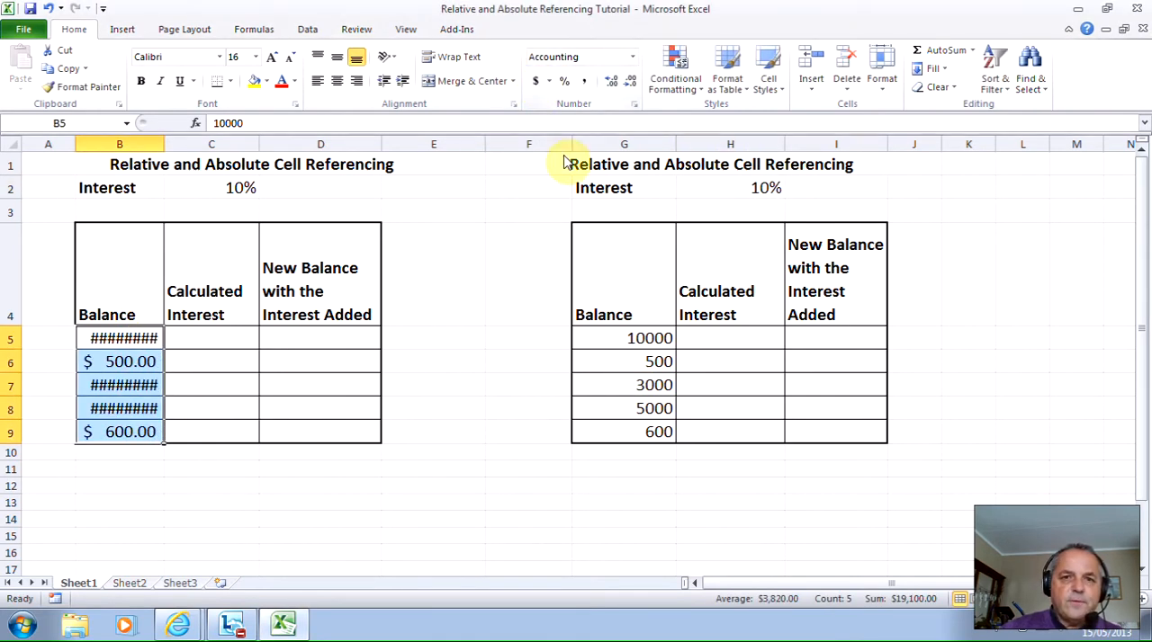
{"action": "left_click_drag", "start_coordinate": [609, 330], "coordinate": [617, 423]}
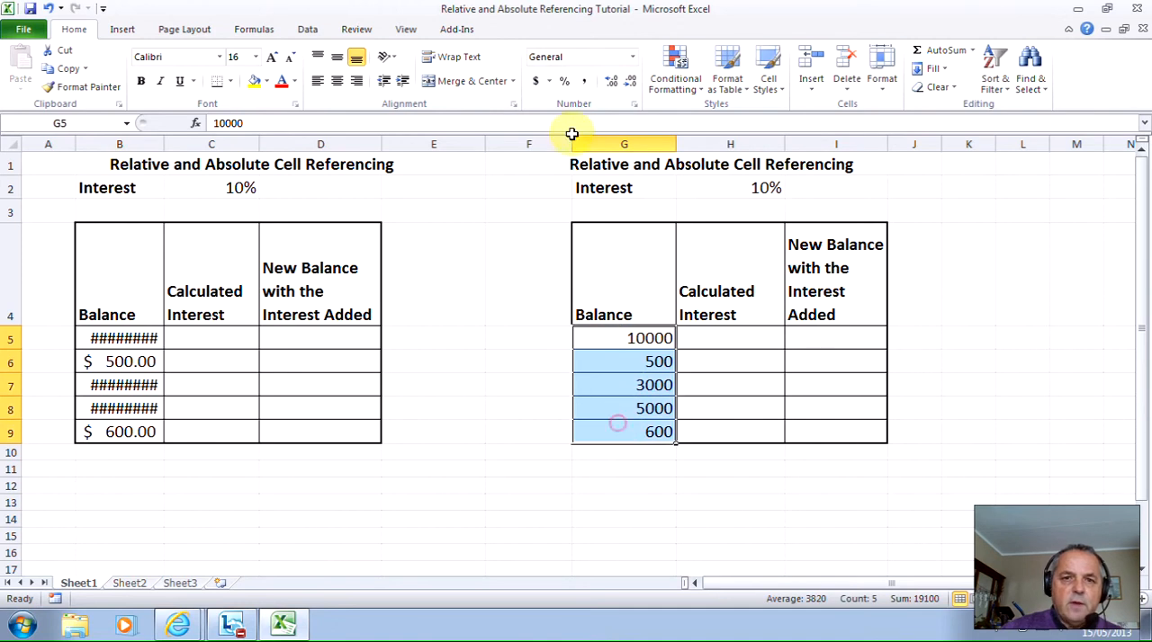
{"action": "left_click", "coordinate": [535, 81]}
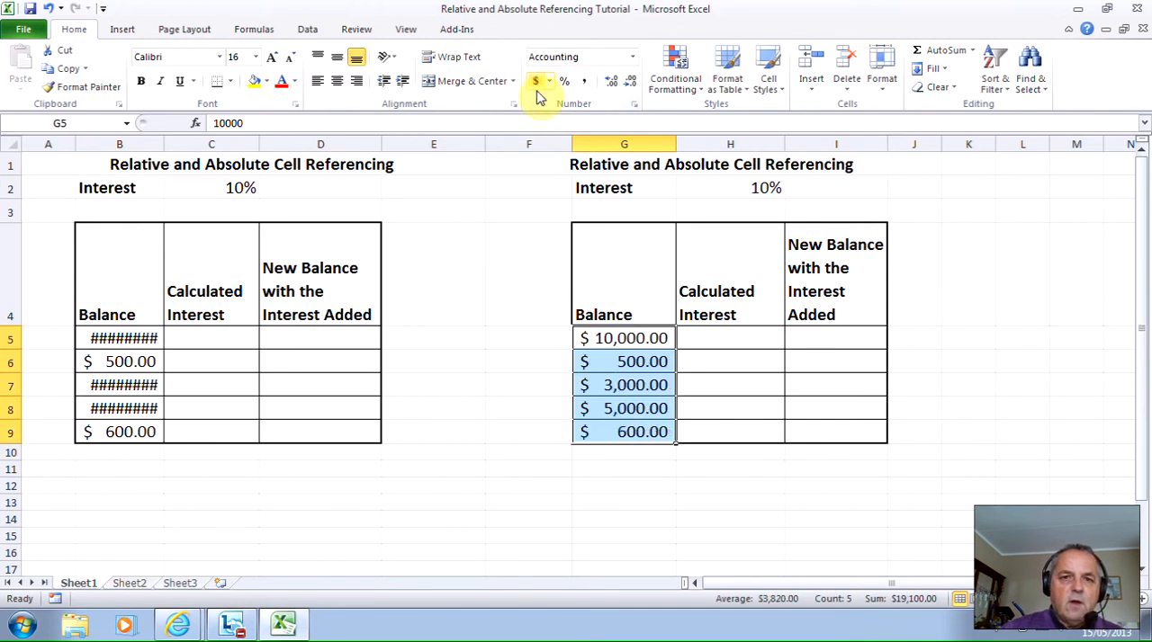
{"action": "left_click", "coordinate": [459, 375]}
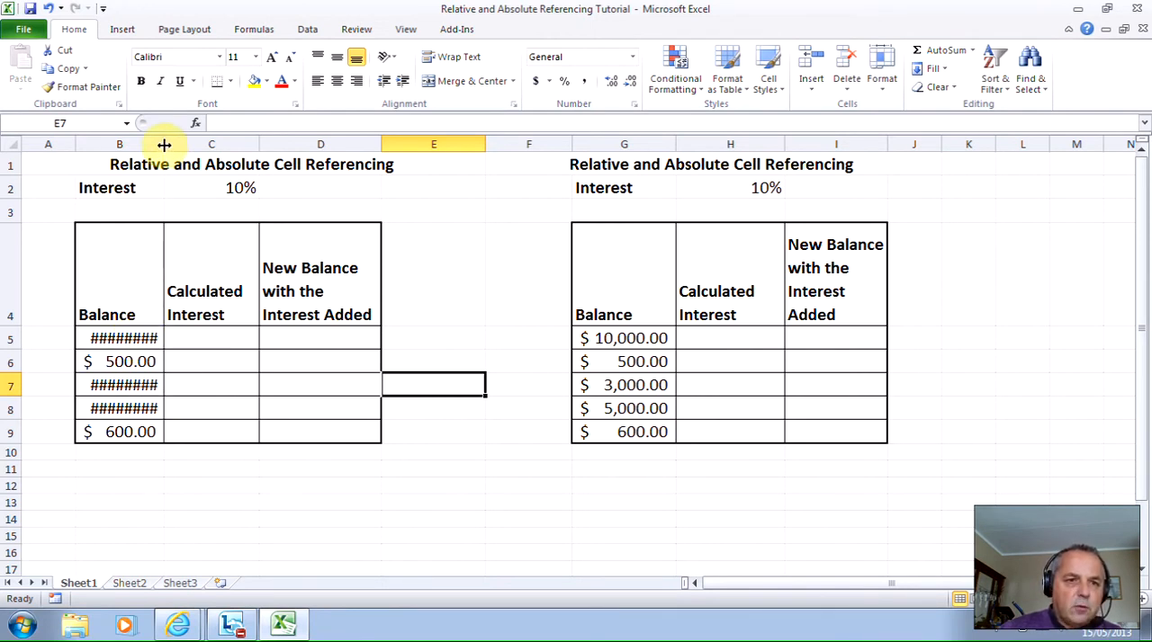
{"action": "left_click_drag", "start_coordinate": [163, 146], "coordinate": [185, 147]}
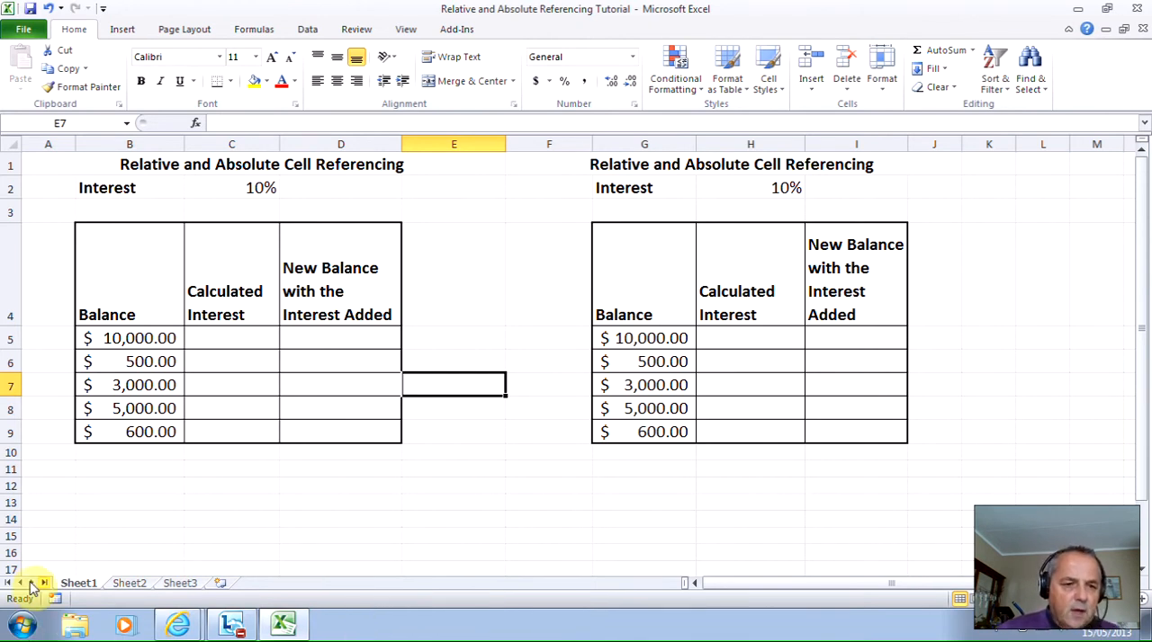
- Rename Sheet1 as Absolute Referencing
{"action": "right_click", "coordinate": [80, 583]}
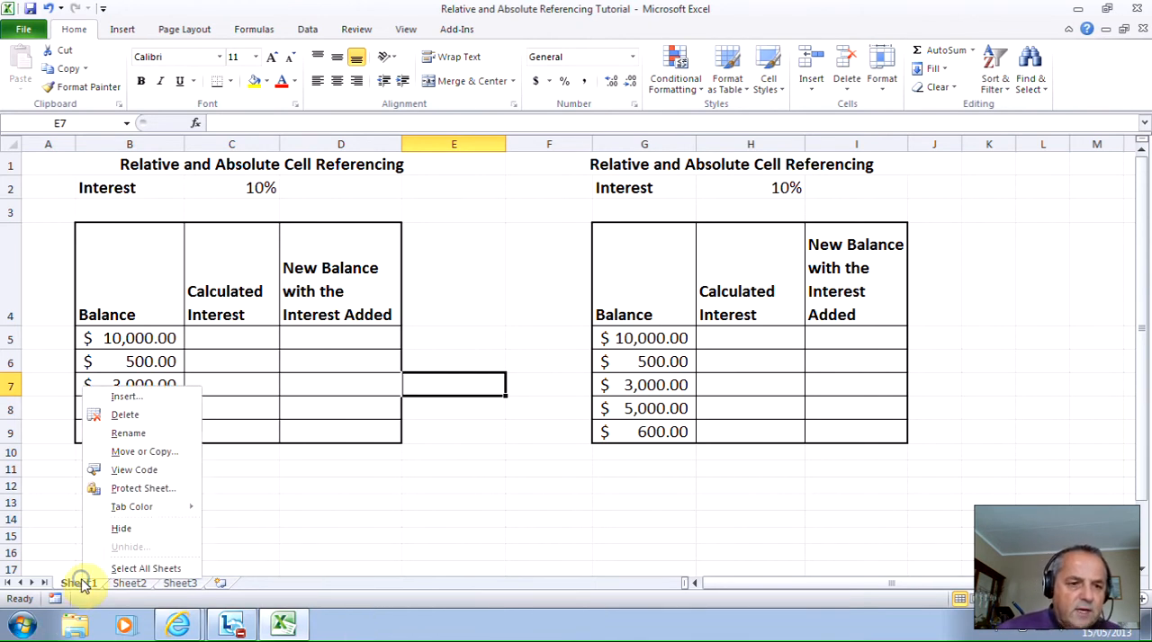
{"action": "left_click", "coordinate": [137, 433]}
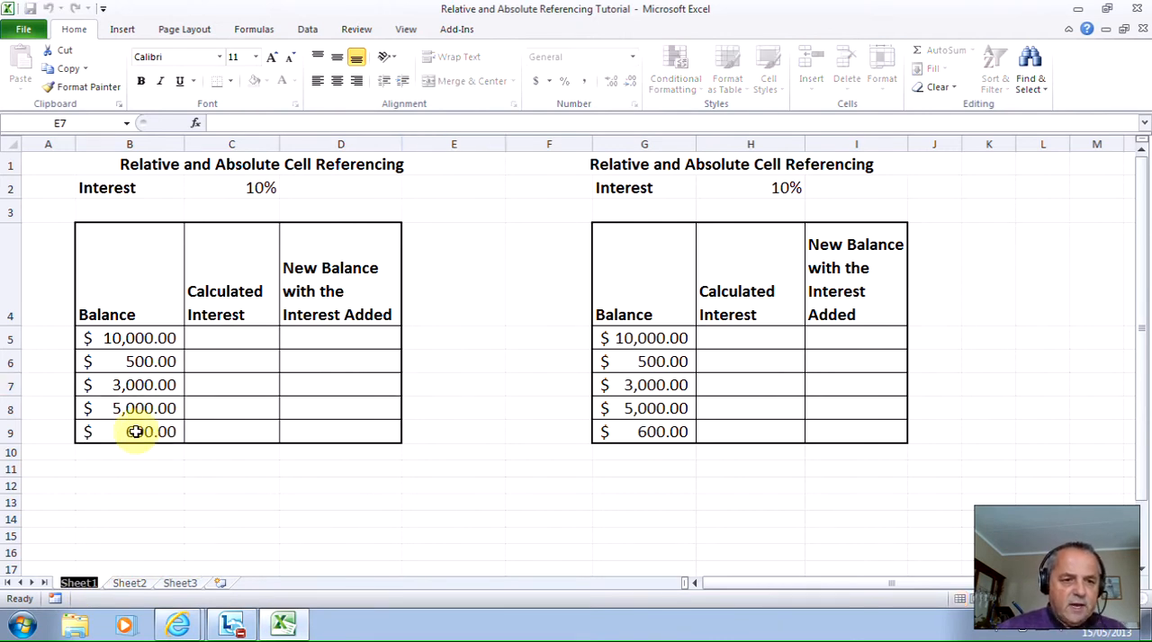
{"action": "type", "text": "A"}
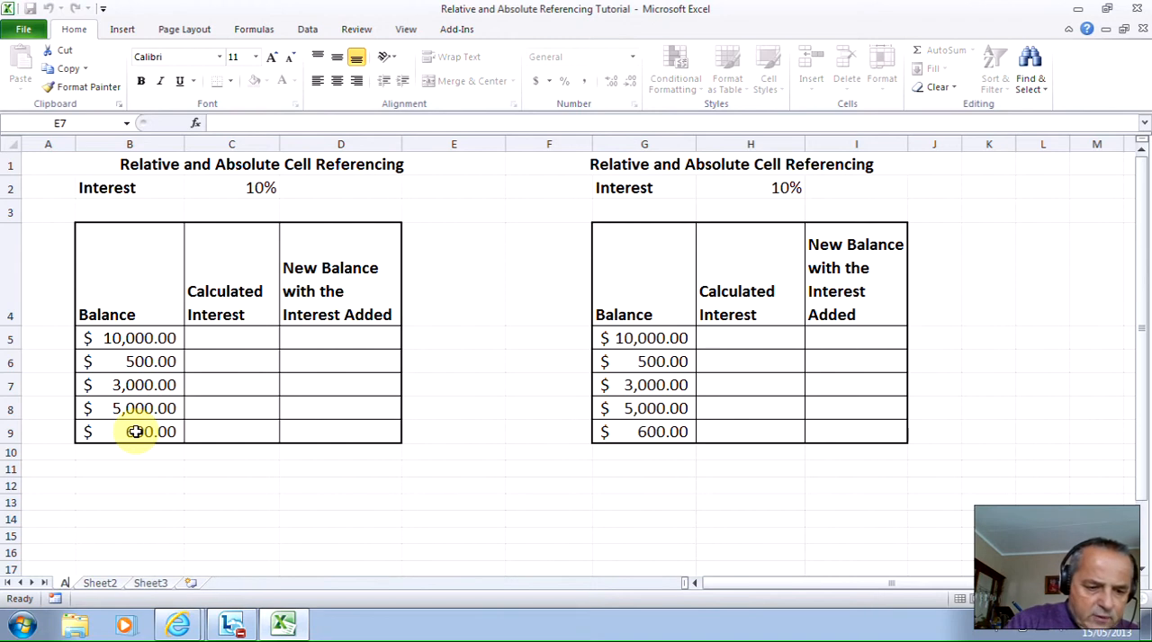
{"action": "type", "text": "b"}
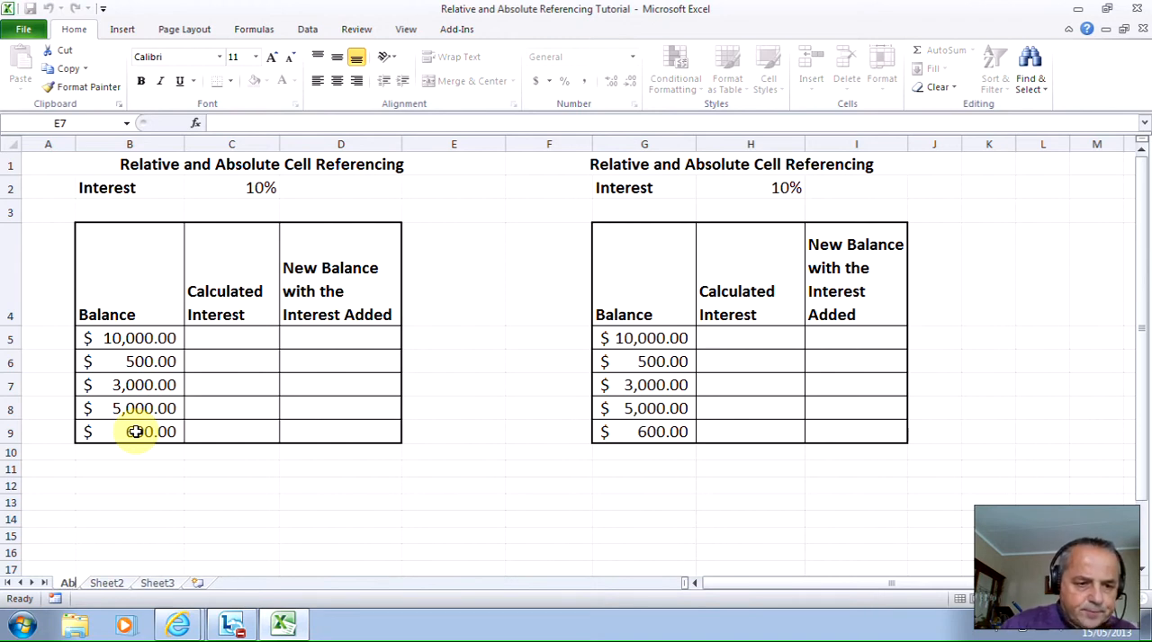
{"action": "type", "text": "solute"}
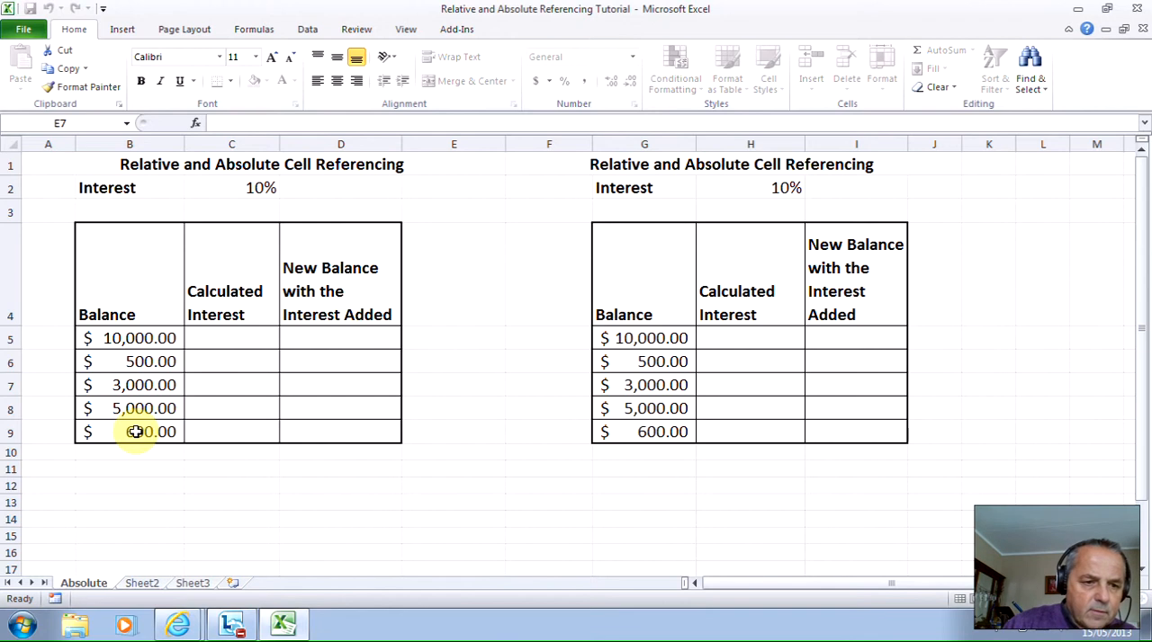
{"action": "type", "text": " Refren"}
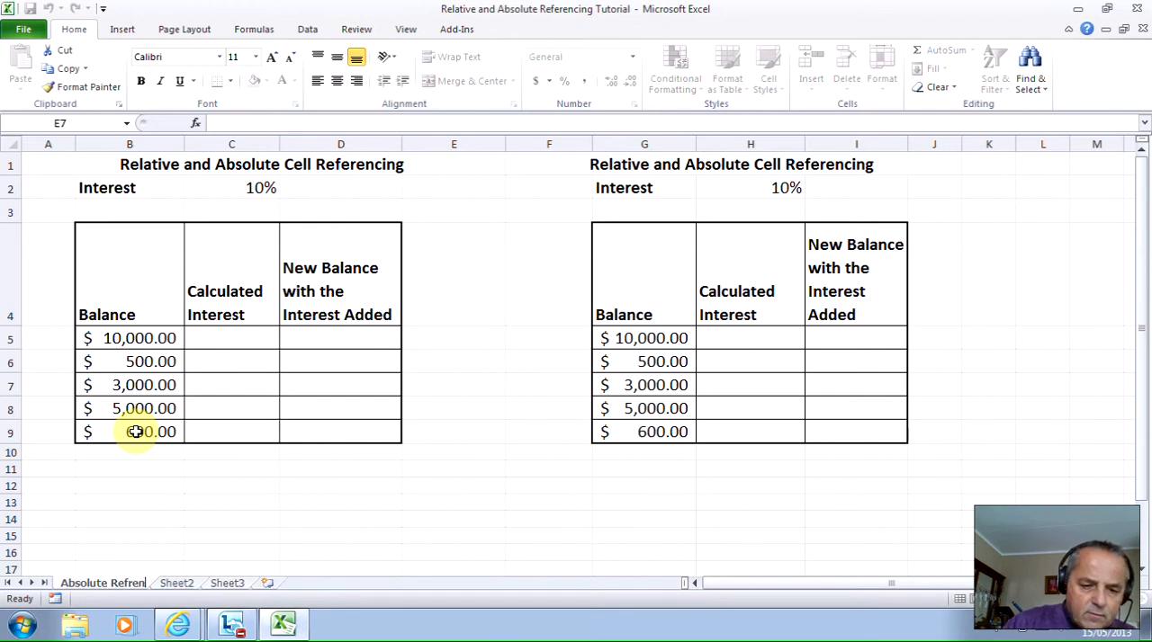
{"action": "type", "text": "cing"}
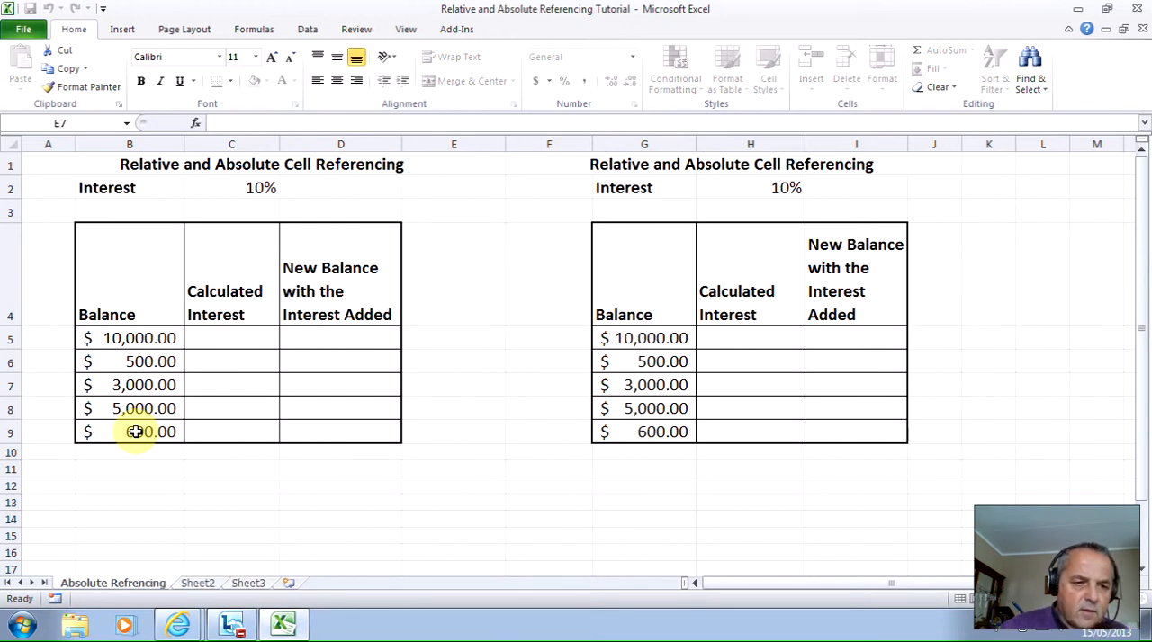
{"action": "left_click", "coordinate": [129, 585]}
{"action": "type", "text": "e"}
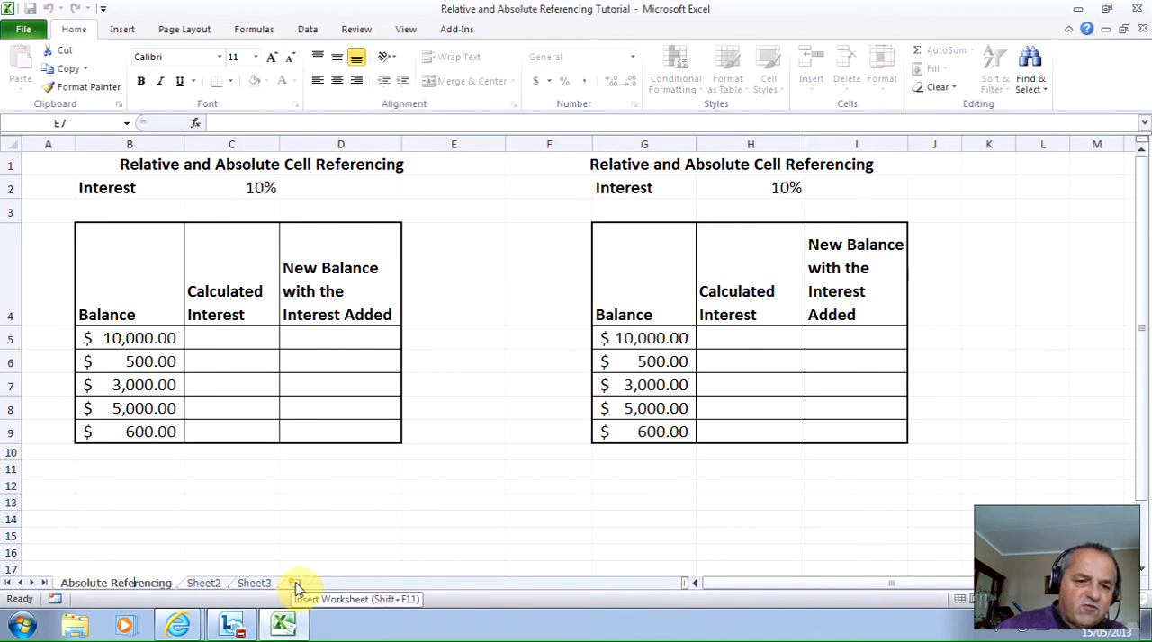
- Insert a new blank worksheet and look through the other sheets, ending on the Absolute Referencing sheet
{"action": "left_click", "coordinate": [295, 587]}
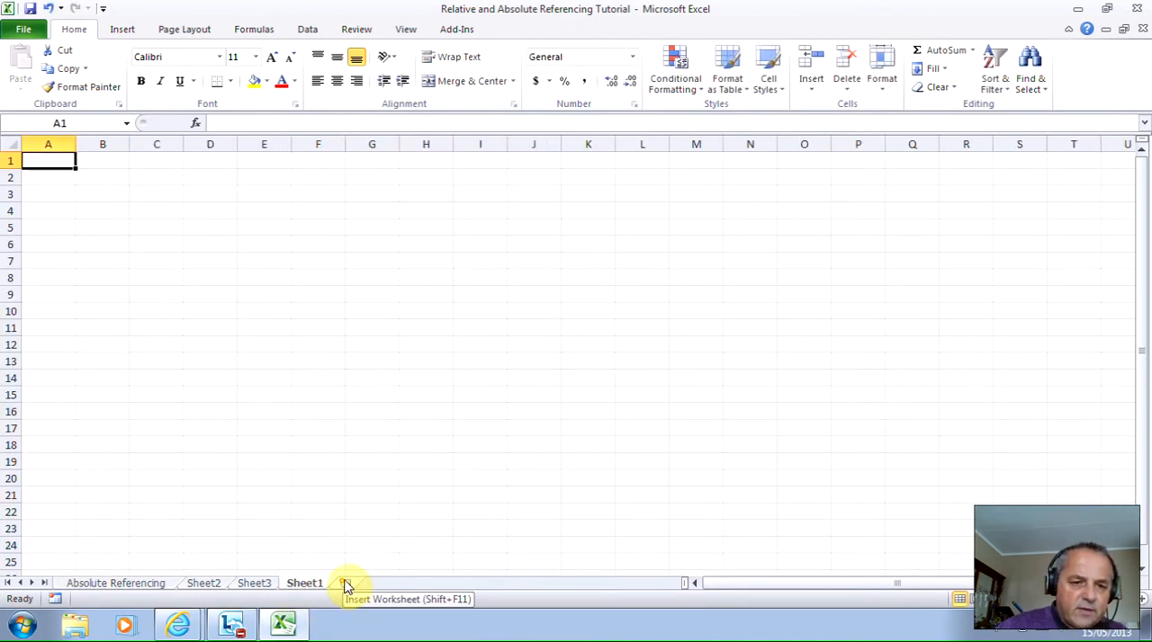
{"action": "left_click", "coordinate": [153, 582]}
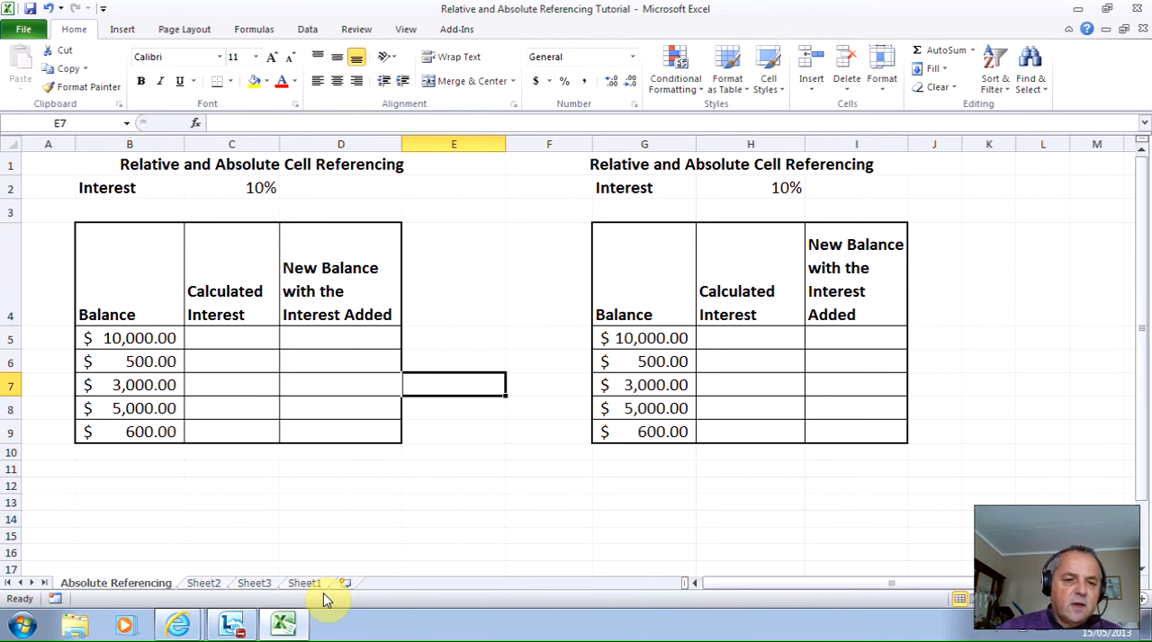
{"action": "left_click", "coordinate": [212, 583]}
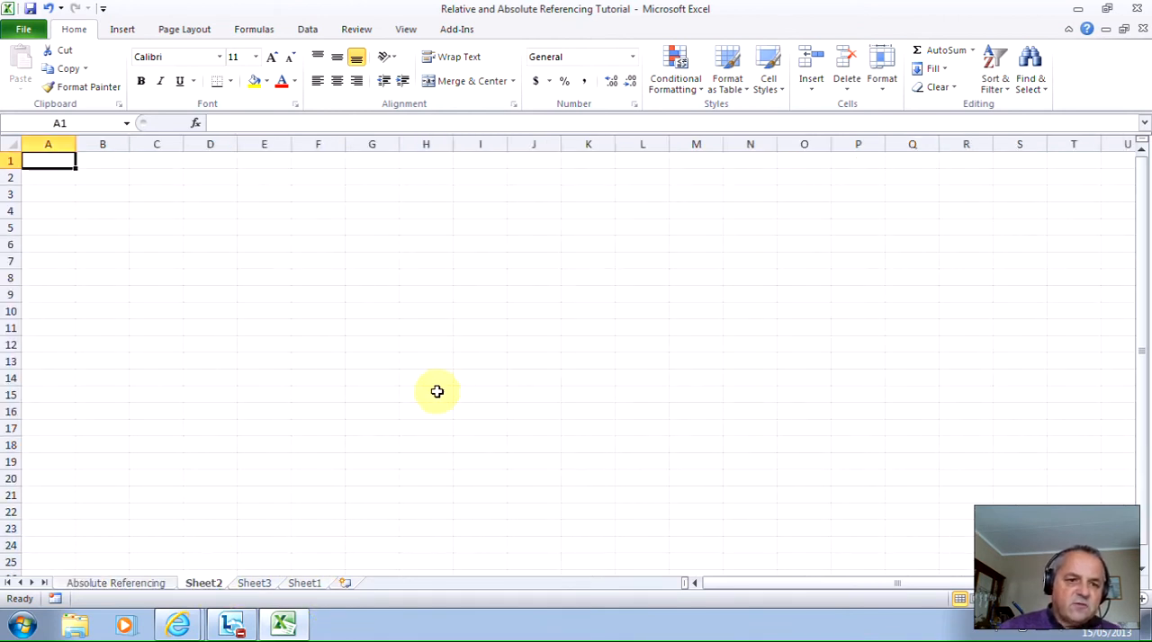
{"action": "left_click", "coordinate": [261, 585]}
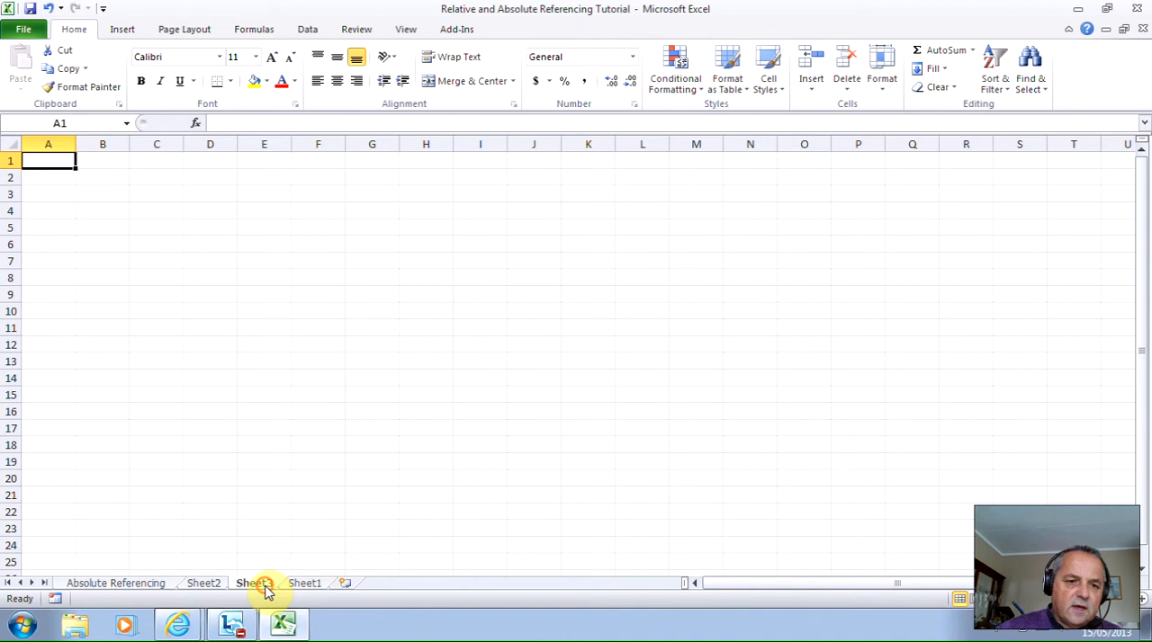
{"action": "left_click", "coordinate": [106, 584]}
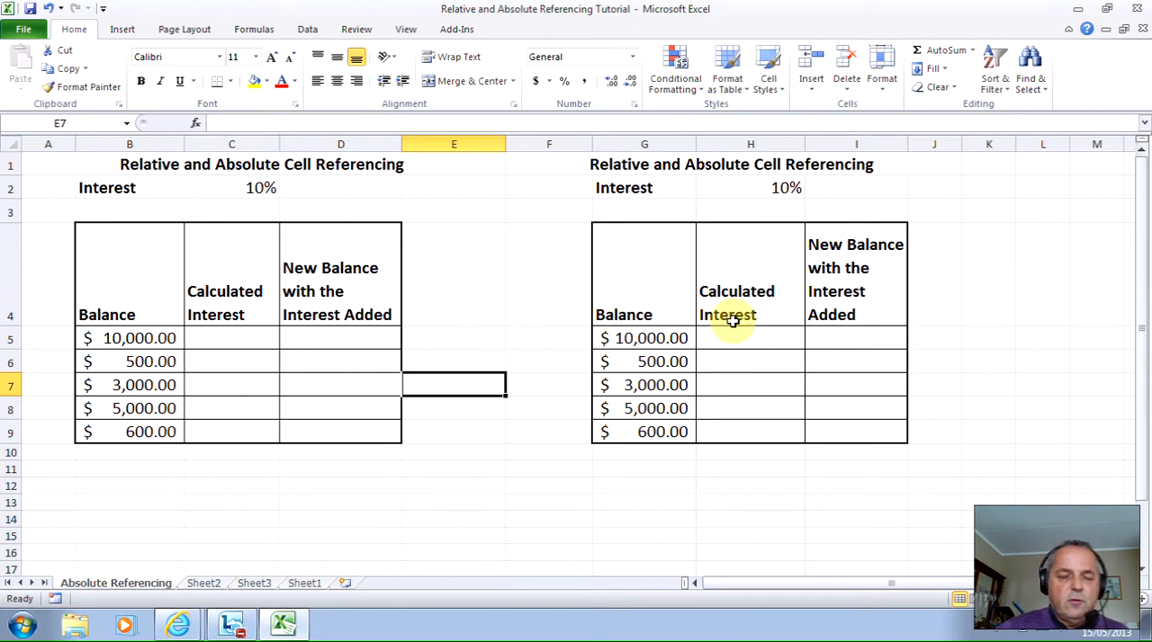
- Calculate the interest for the first balance by entering the formula =B5*C2 in cell C5
{"action": "left_click", "coordinate": [245, 338]}
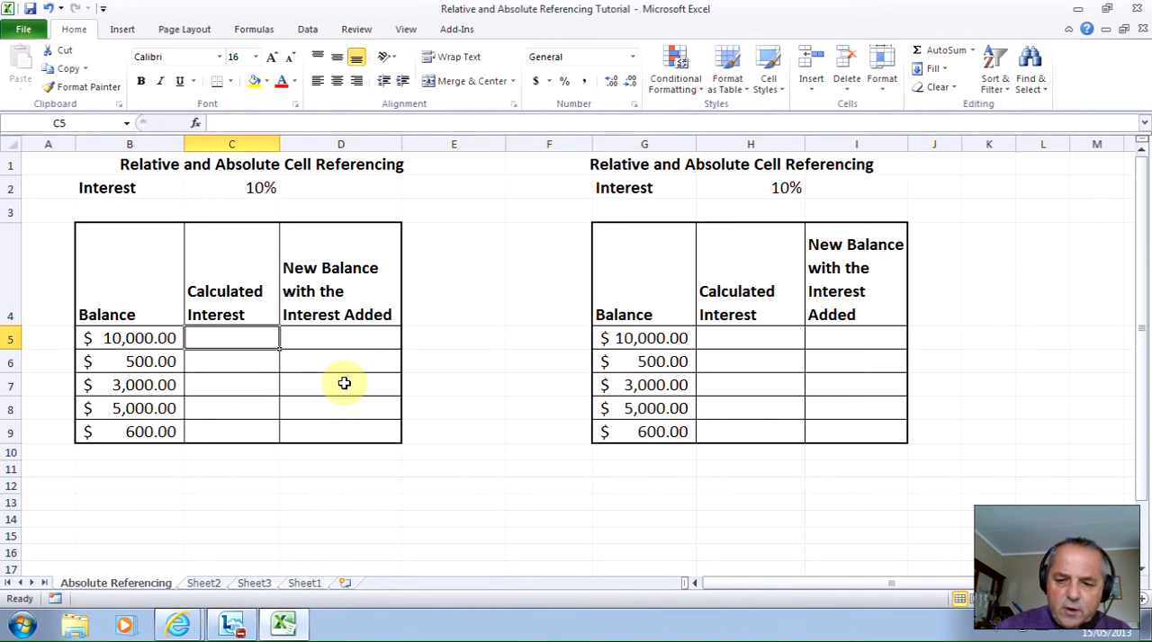
{"action": "type", "text": "="}
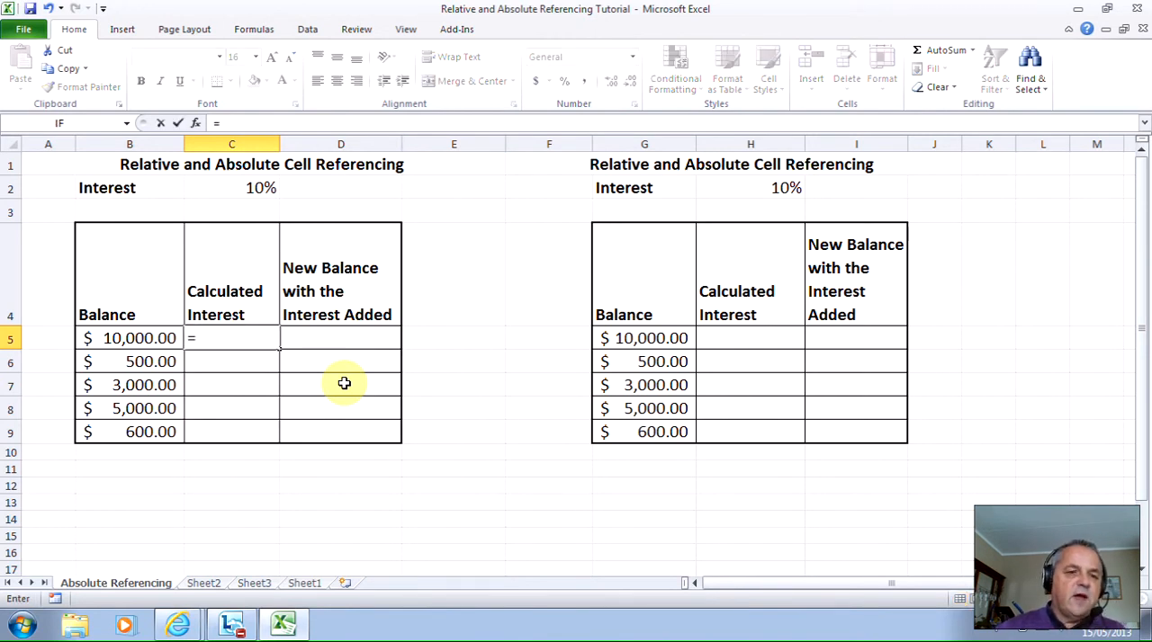
{"action": "left_click", "coordinate": [145, 338]}
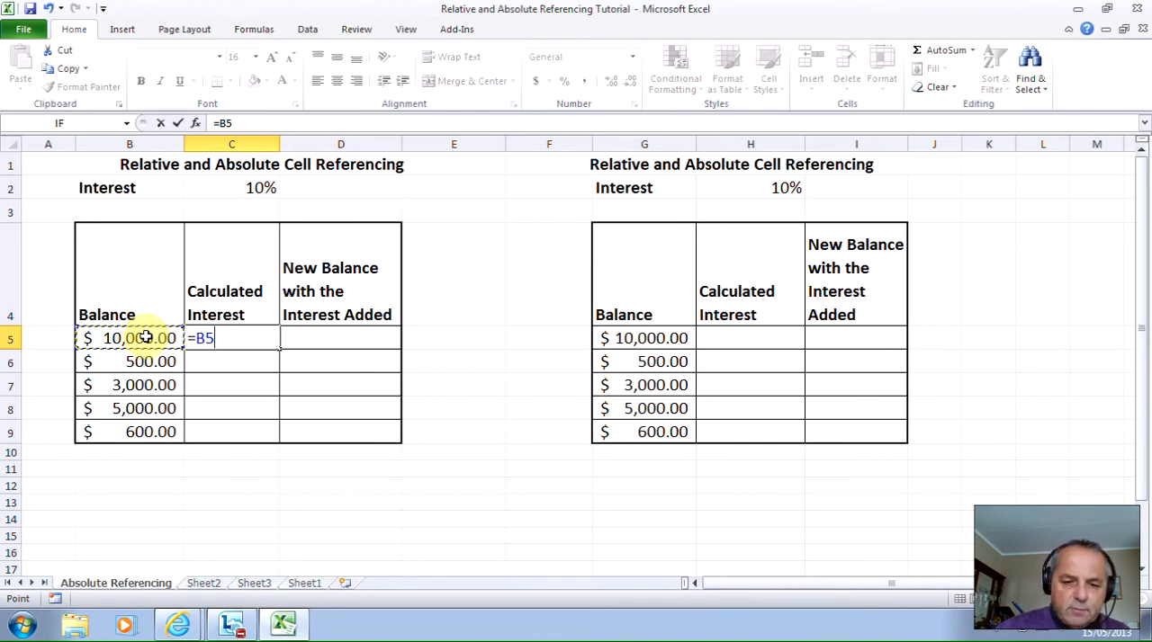
{"action": "type", "text": "*"}
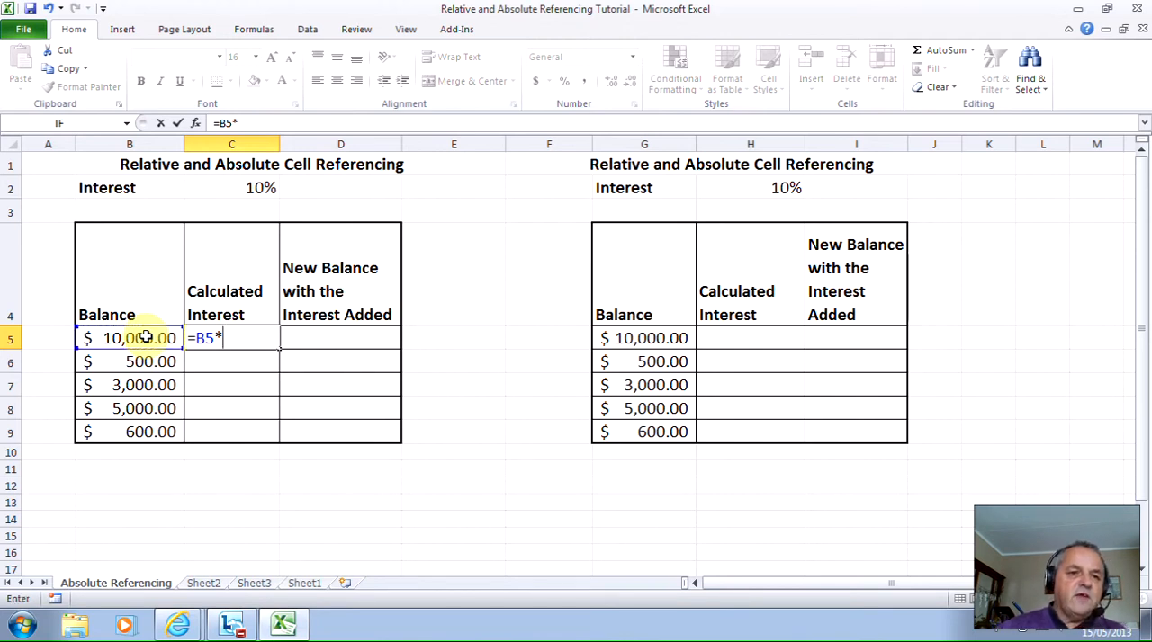
{"action": "left_click", "coordinate": [217, 184]}
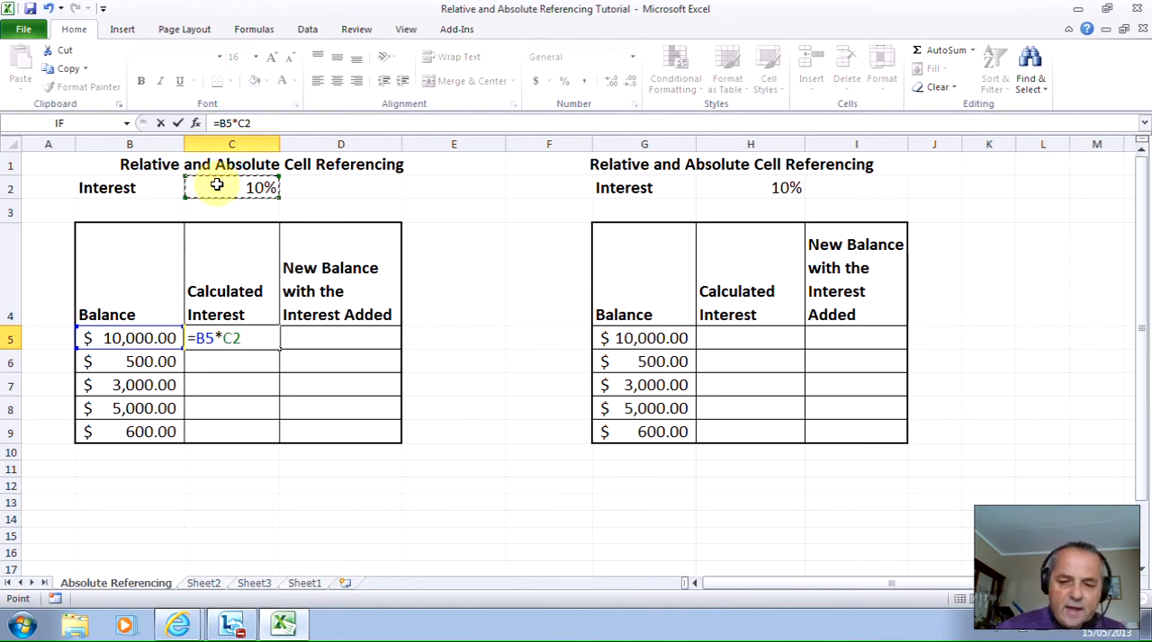
{"action": "key", "text": "Return"}
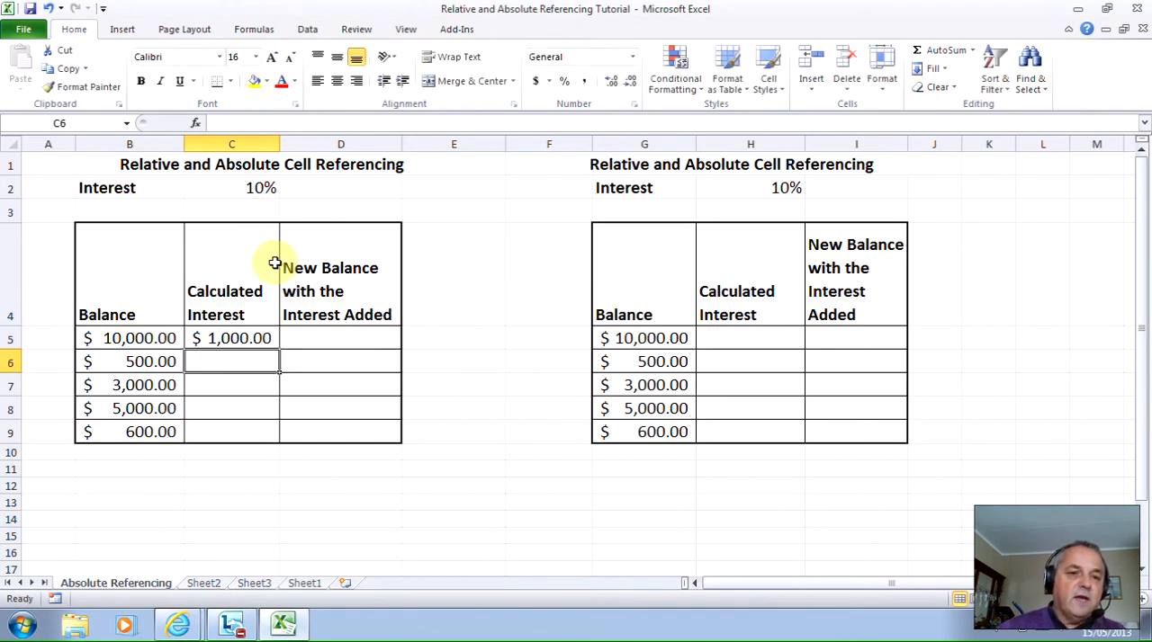
- Fill the Calculated Interest formula in C5 down through C9
{"action": "left_click", "coordinate": [249, 336]}
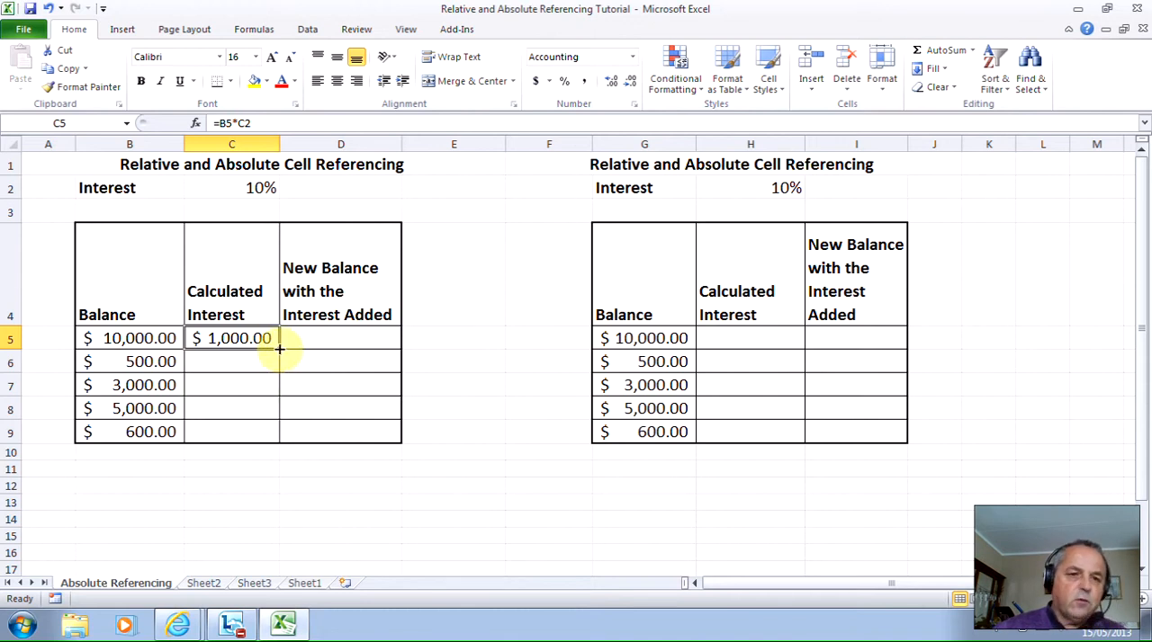
{"action": "left_click_drag", "start_coordinate": [279, 349], "coordinate": [279, 349]}
{"action": "left_click_drag", "start_coordinate": [279, 349], "coordinate": [278, 442]}
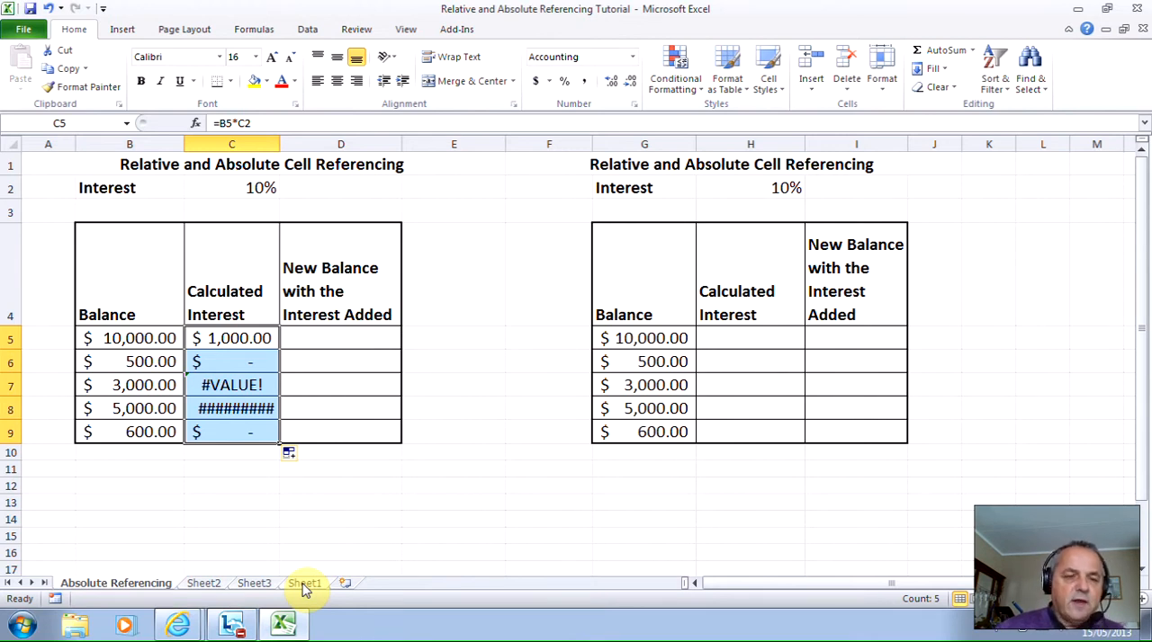
- Examine the copied formulas in C5, C6 and C7, and widen column C to fit its amounts
{"action": "left_click", "coordinate": [252, 336]}
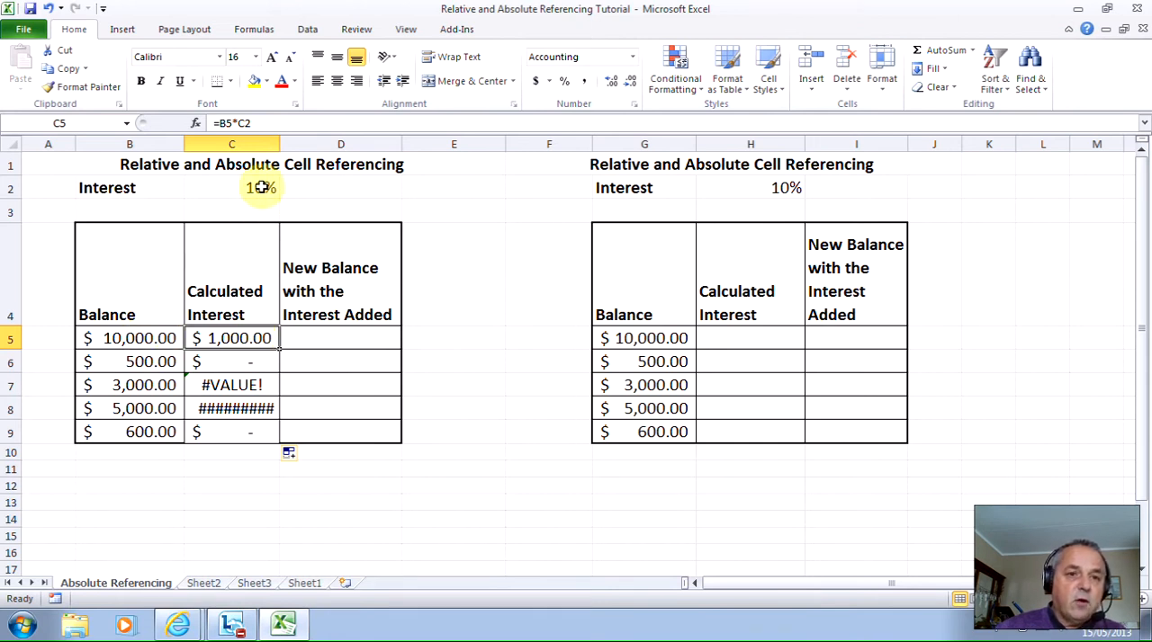
{"action": "left_click", "coordinate": [237, 361]}
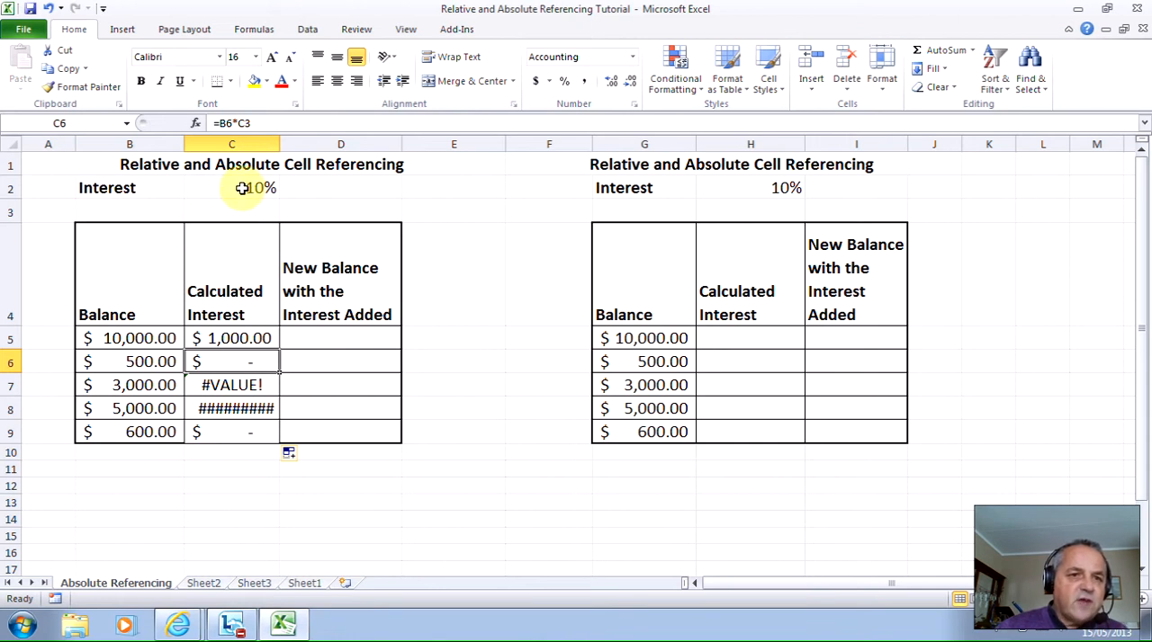
{"action": "left_click", "coordinate": [230, 387]}
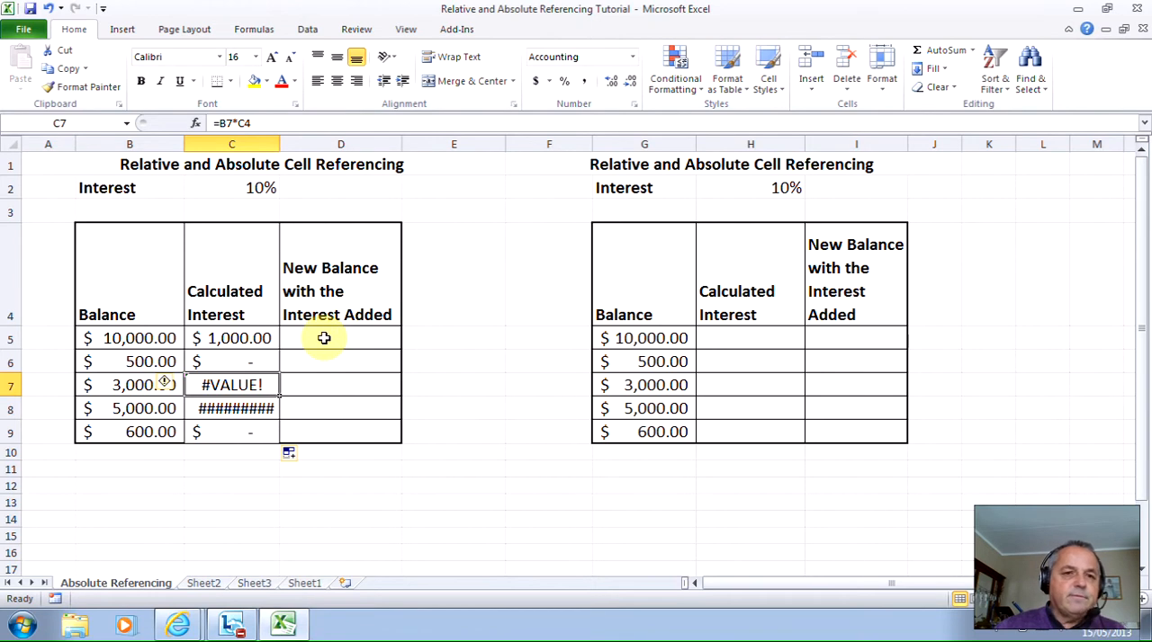
{"action": "left_click_drag", "start_coordinate": [279, 144], "coordinate": [313, 153]}
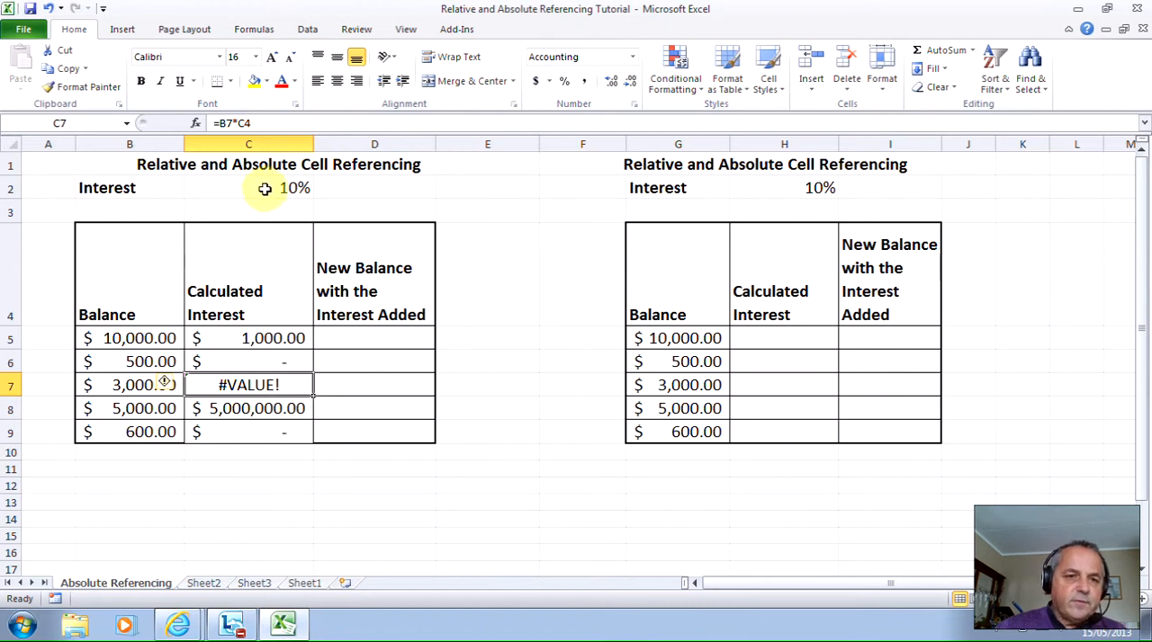
- Make the interest rate reference in the C5 formula absolute, so that it reads =B5*$C$2
{"action": "left_click", "coordinate": [265, 188]}
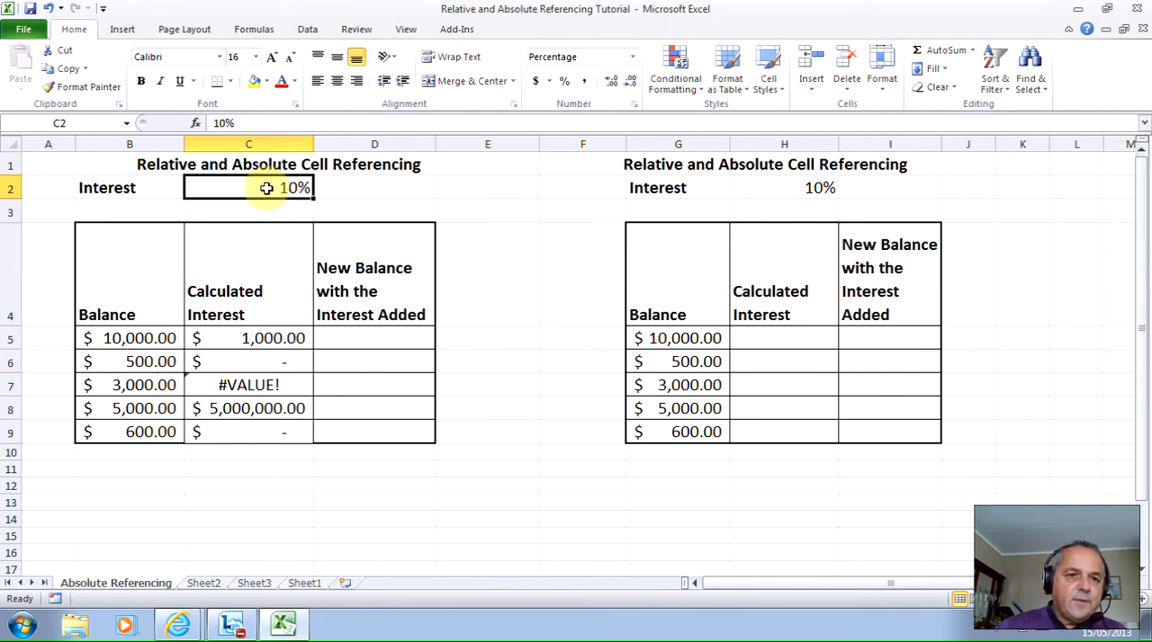
{"action": "left_click", "coordinate": [247, 338]}
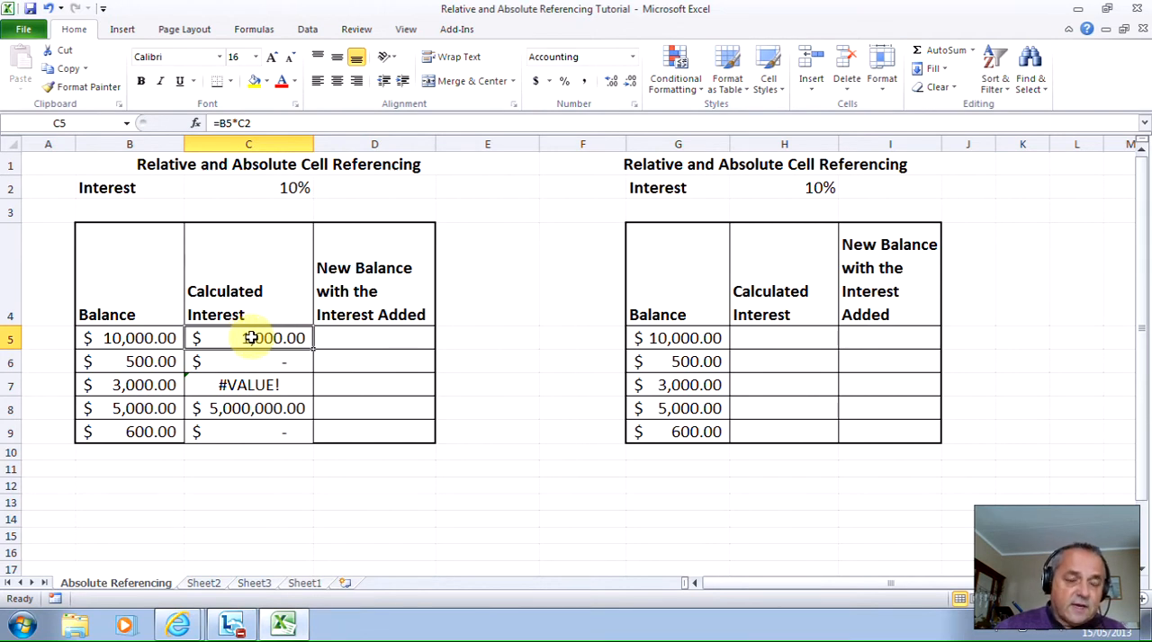
{"action": "left_click", "coordinate": [239, 123]}
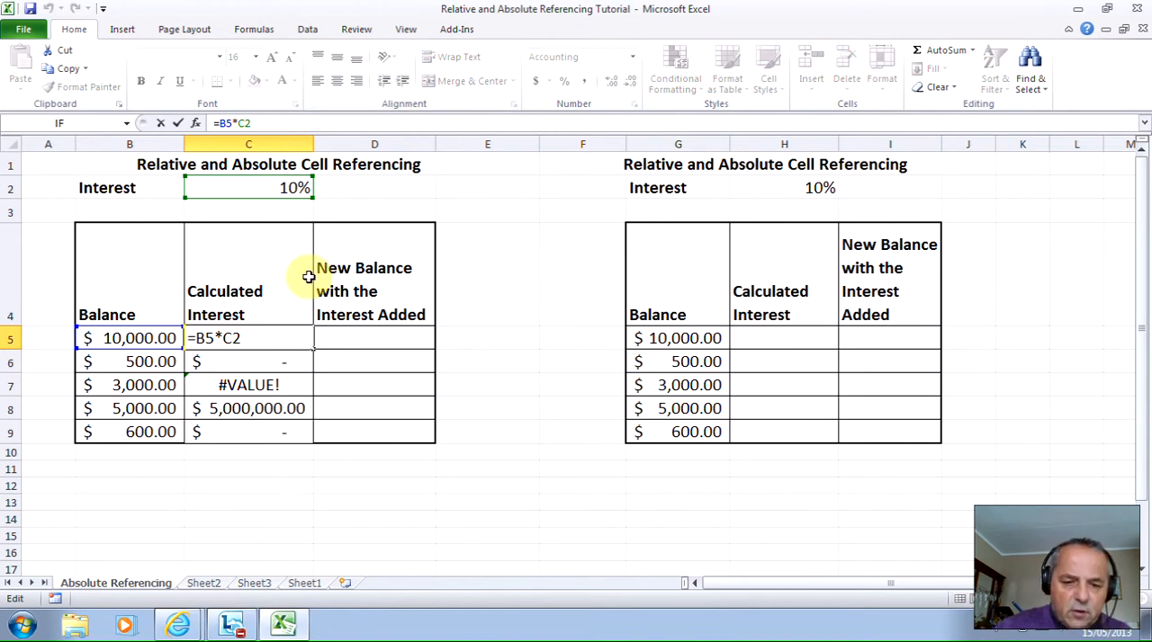
{"action": "type", "text": "$"}
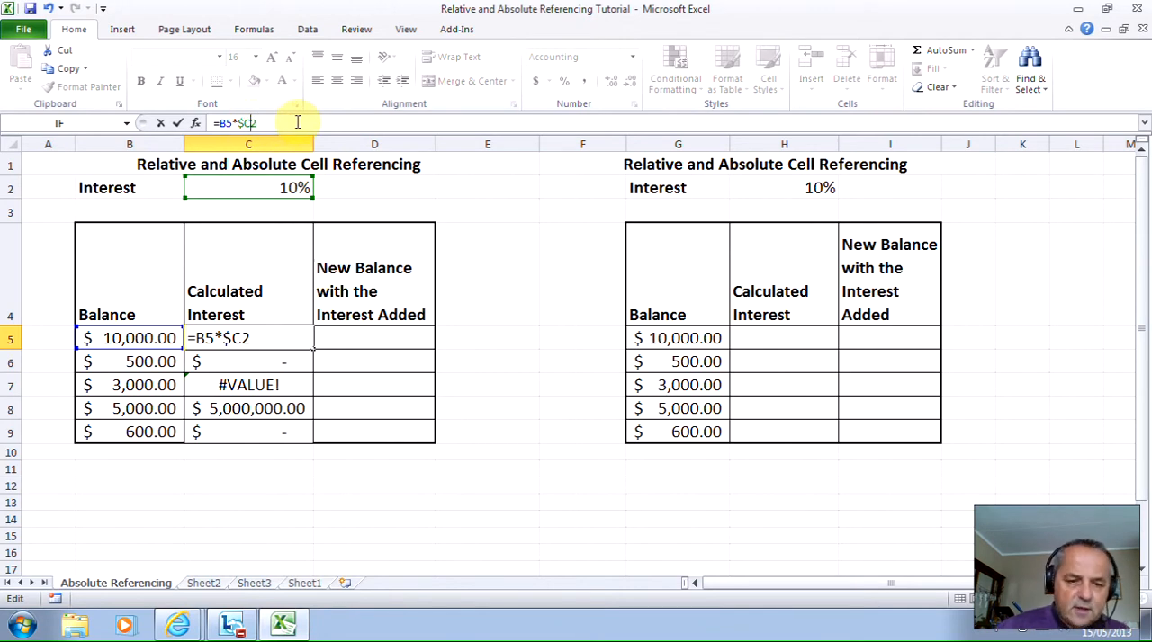
{"action": "type", "text": "$"}
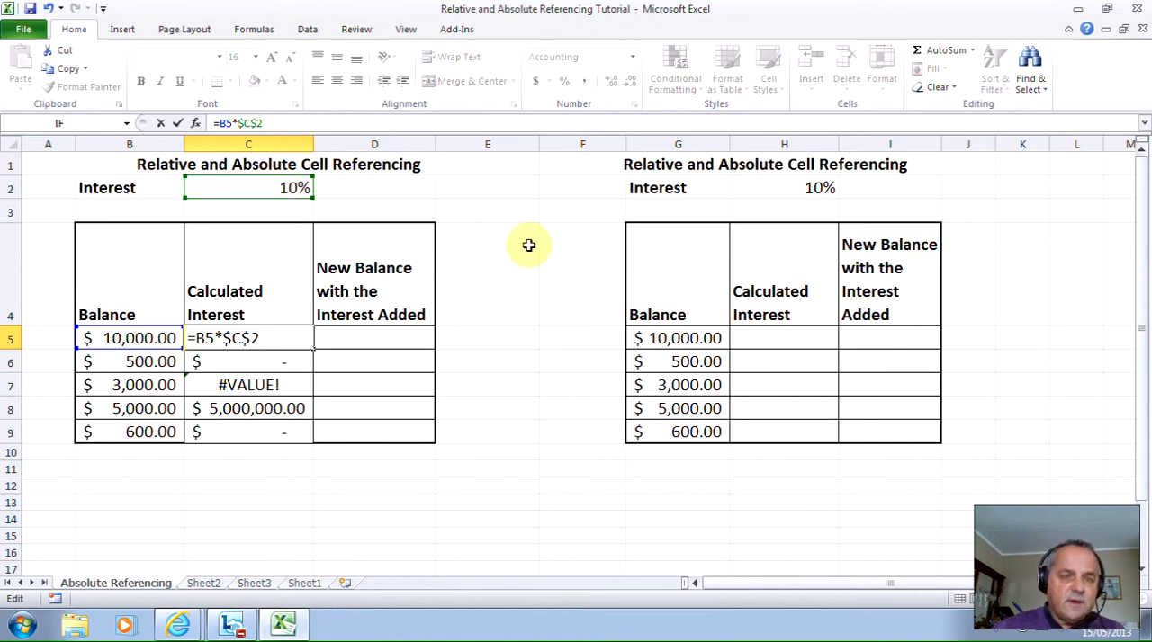
{"action": "key", "text": "Return"}
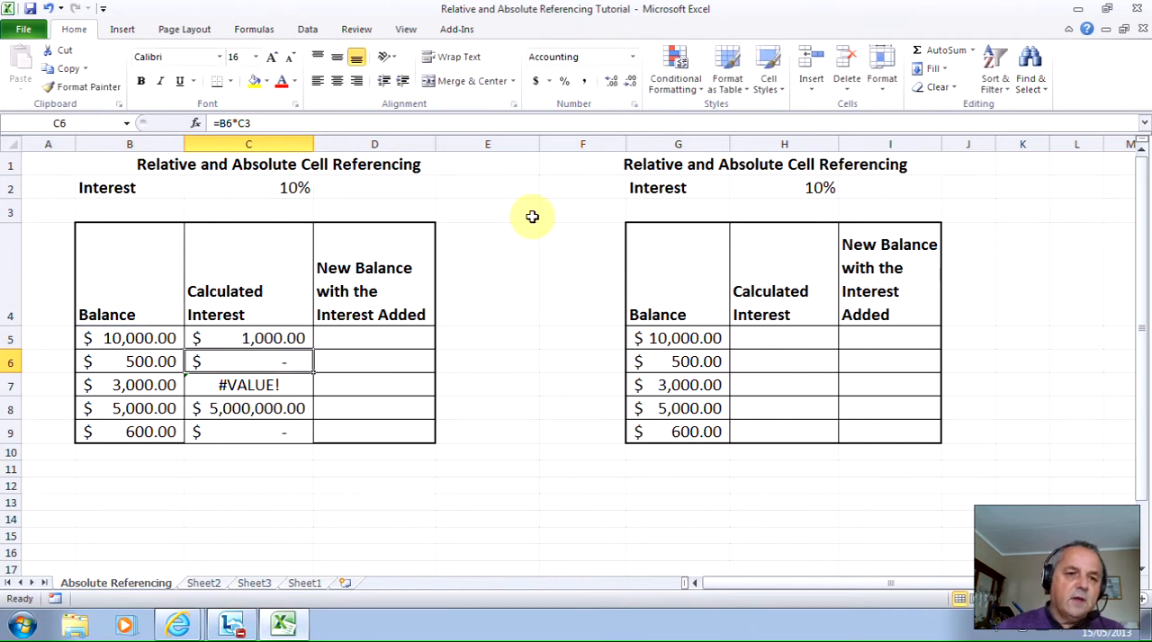
- Fill the C5 formula down through C9 and inspect the formula in each cell of the column
{"action": "left_click", "coordinate": [255, 338]}
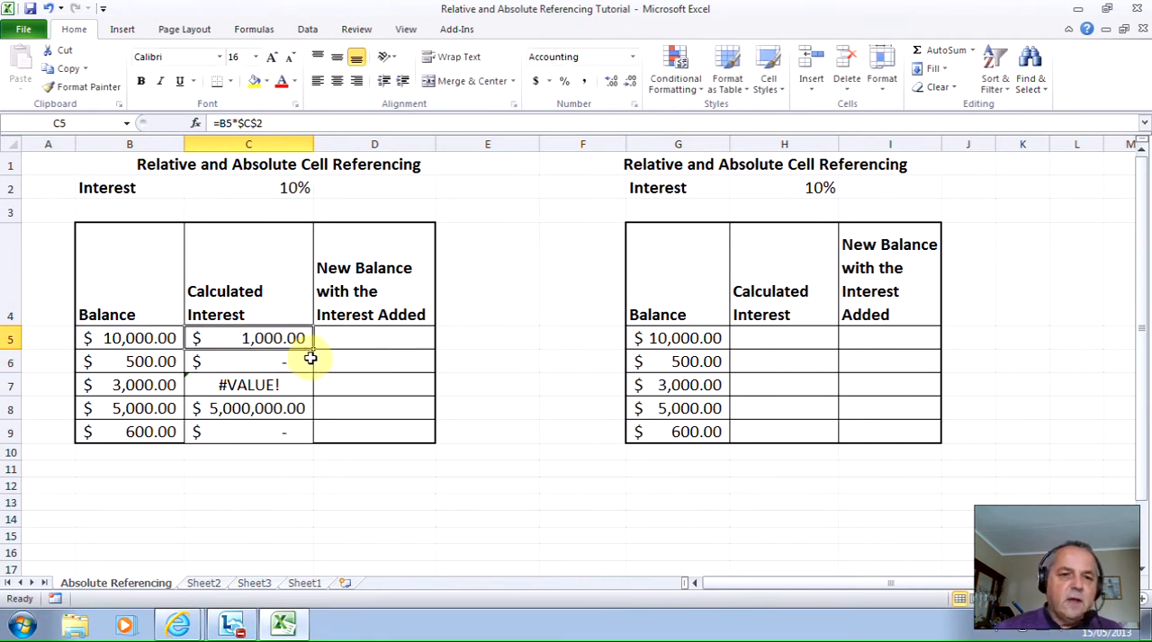
{"action": "left_click_drag", "start_coordinate": [309, 349], "coordinate": [311, 444]}
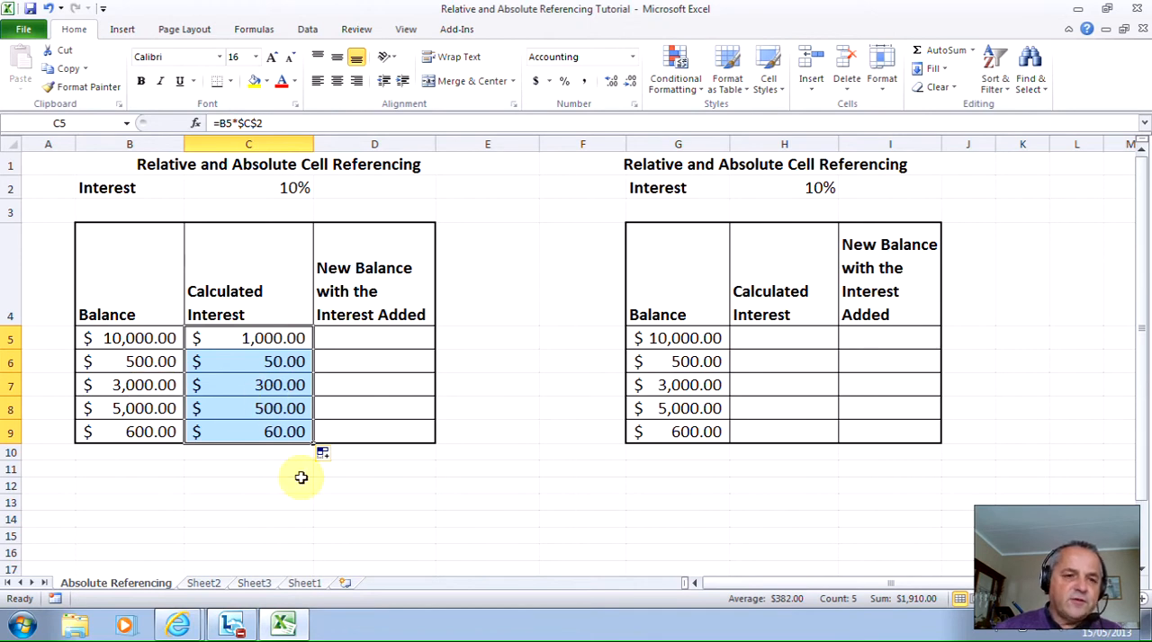
{"action": "left_click", "coordinate": [272, 338]}
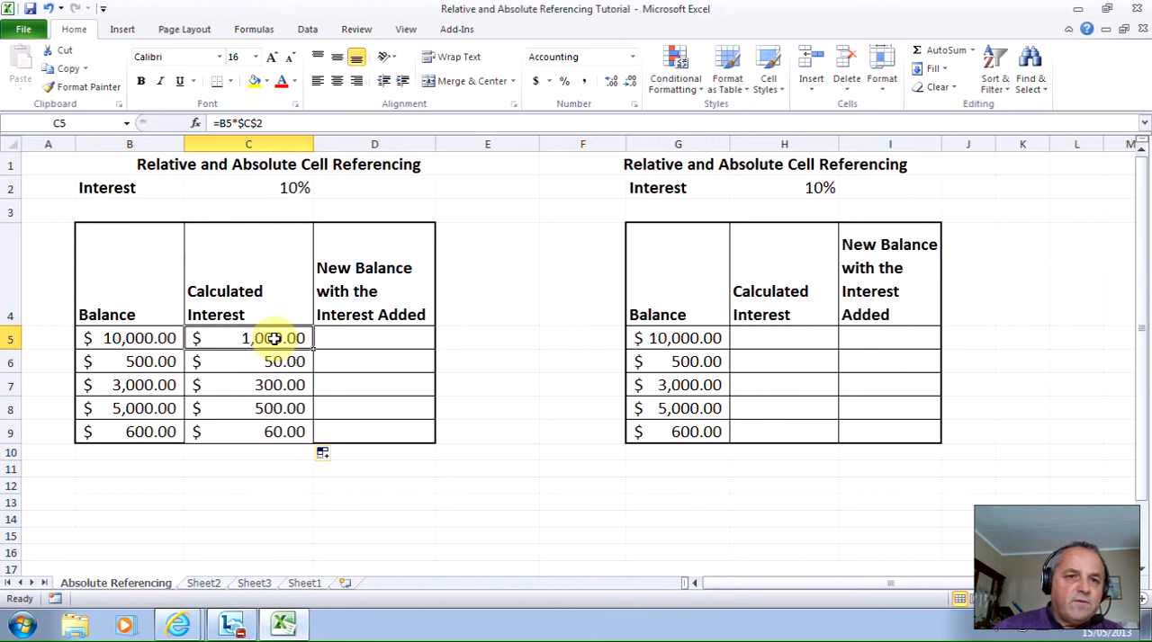
{"action": "left_click", "coordinate": [272, 361]}
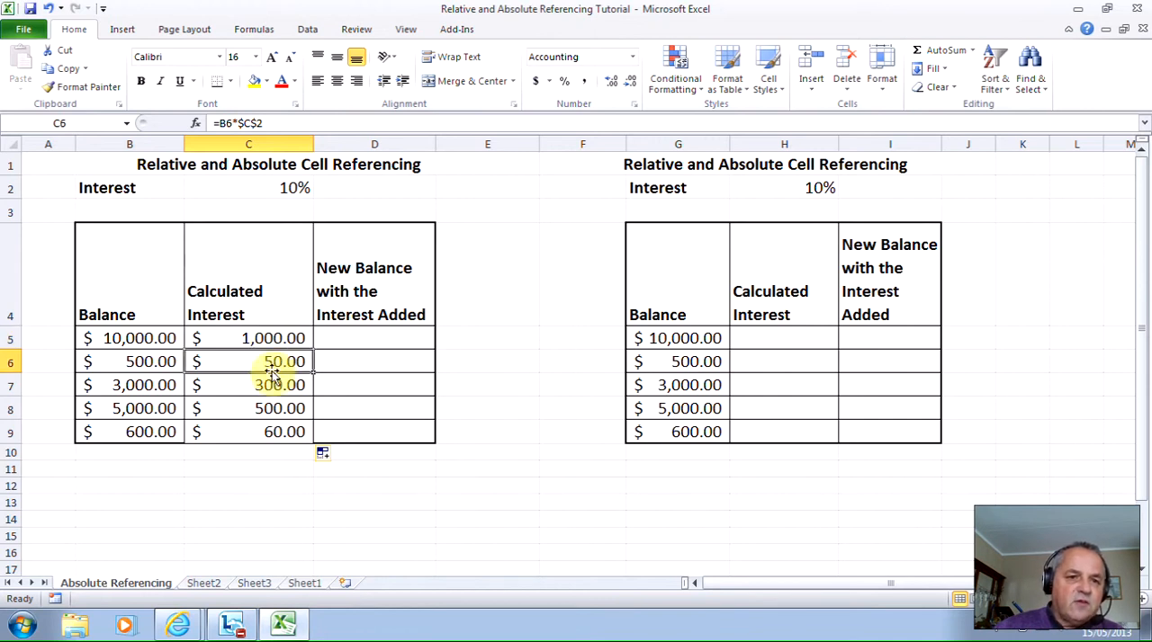
{"action": "left_click", "coordinate": [268, 385]}
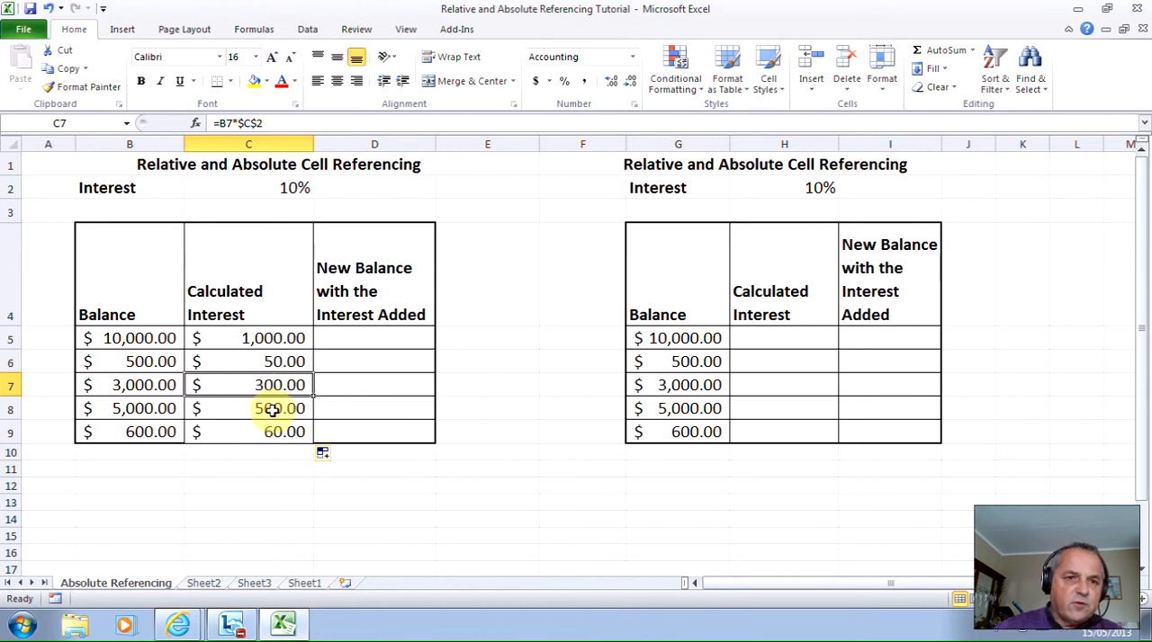
{"action": "left_click", "coordinate": [272, 410]}
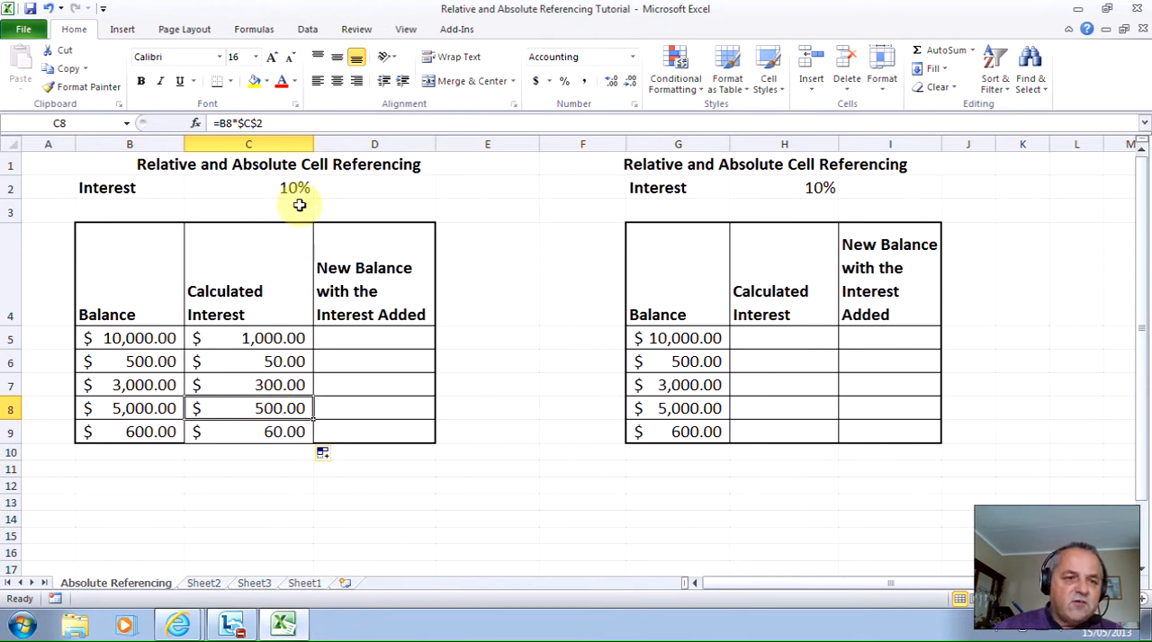
{"action": "left_click", "coordinate": [272, 432]}
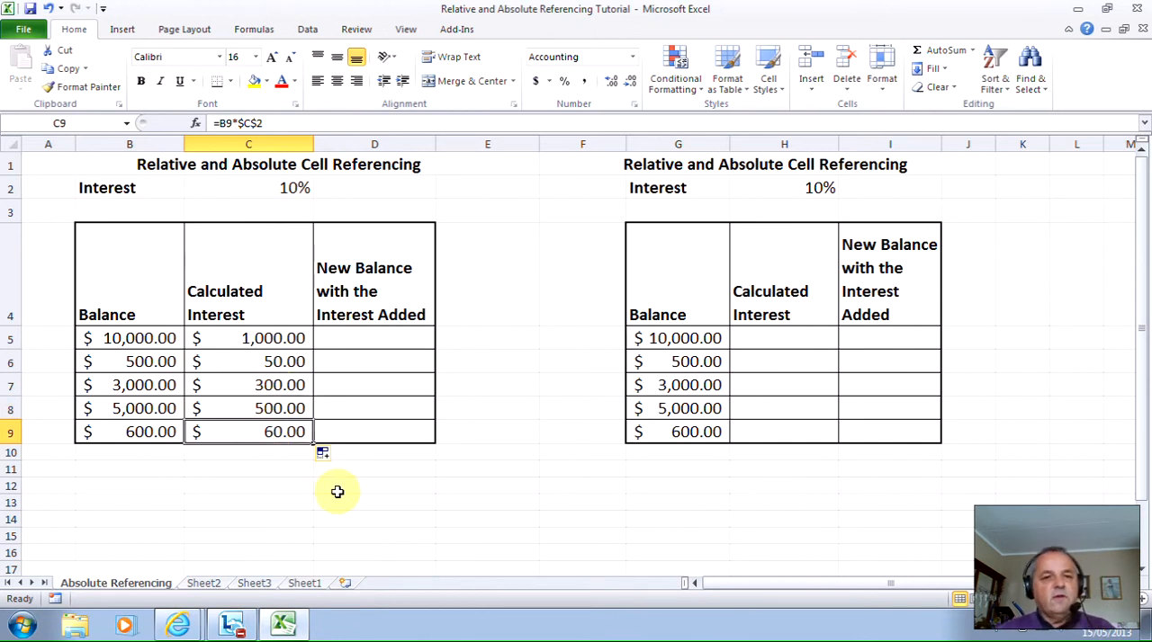
- Calculate the new balance in D5 with the formula =B5+C5 and fill it down through D9
{"action": "left_click", "coordinate": [394, 337]}
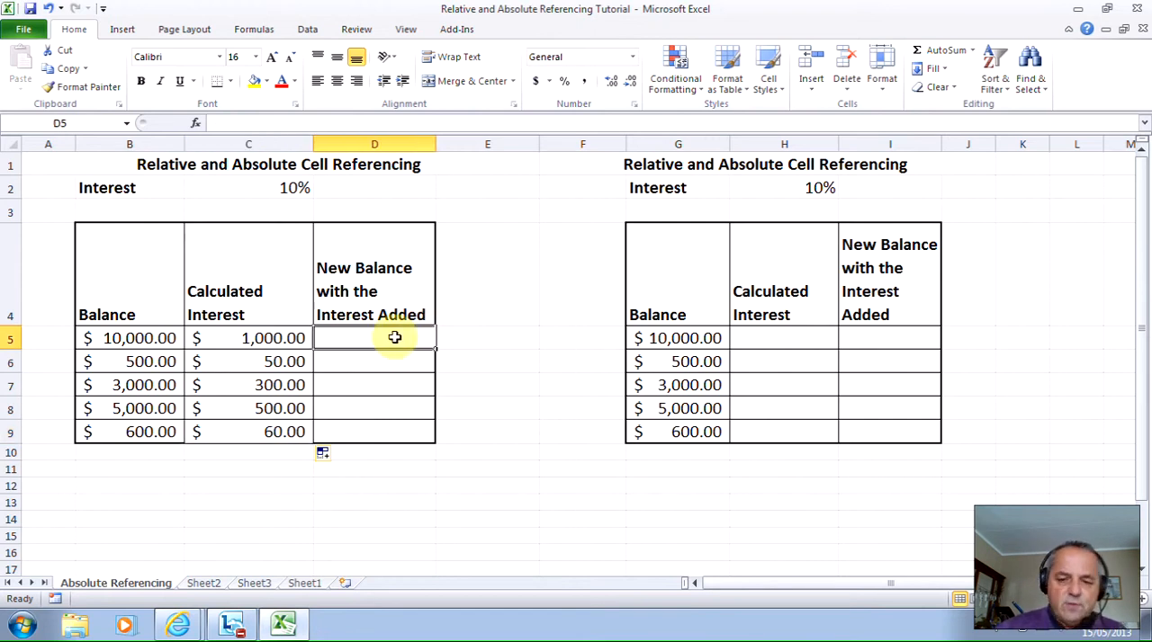
{"action": "type", "text": "="}
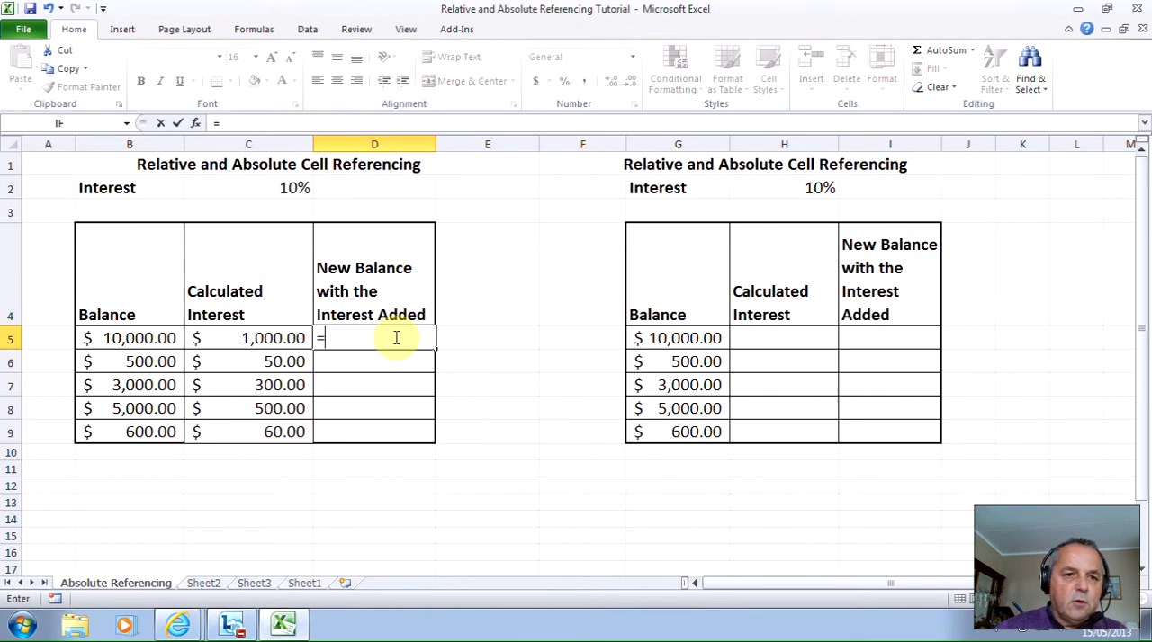
{"action": "left_click", "coordinate": [137, 331]}
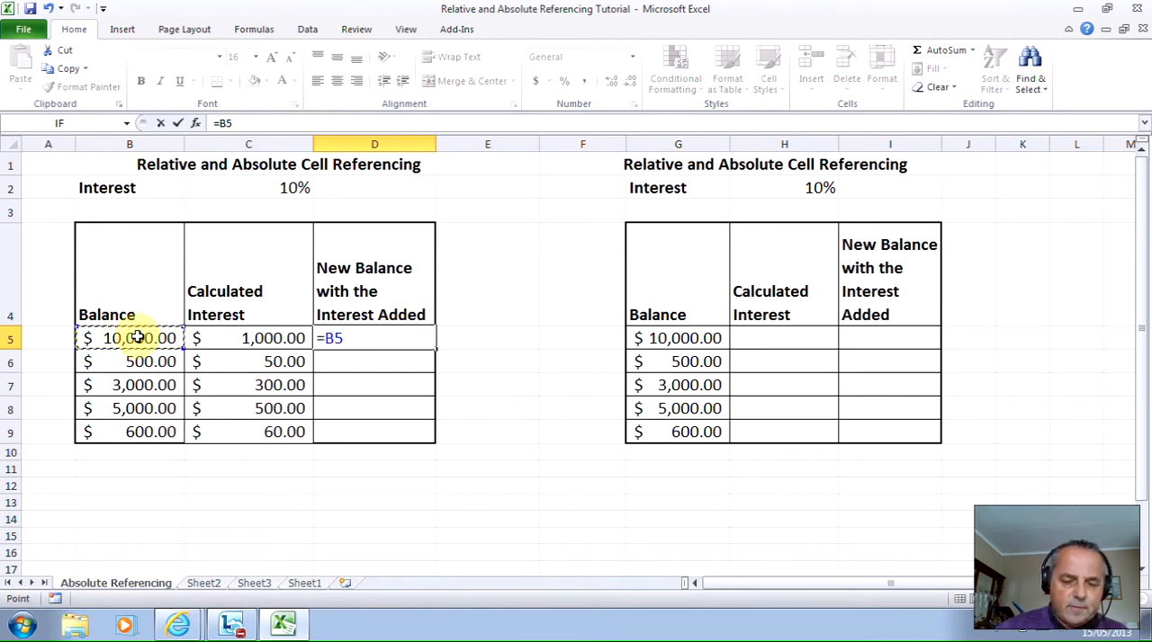
{"action": "type", "text": "="}
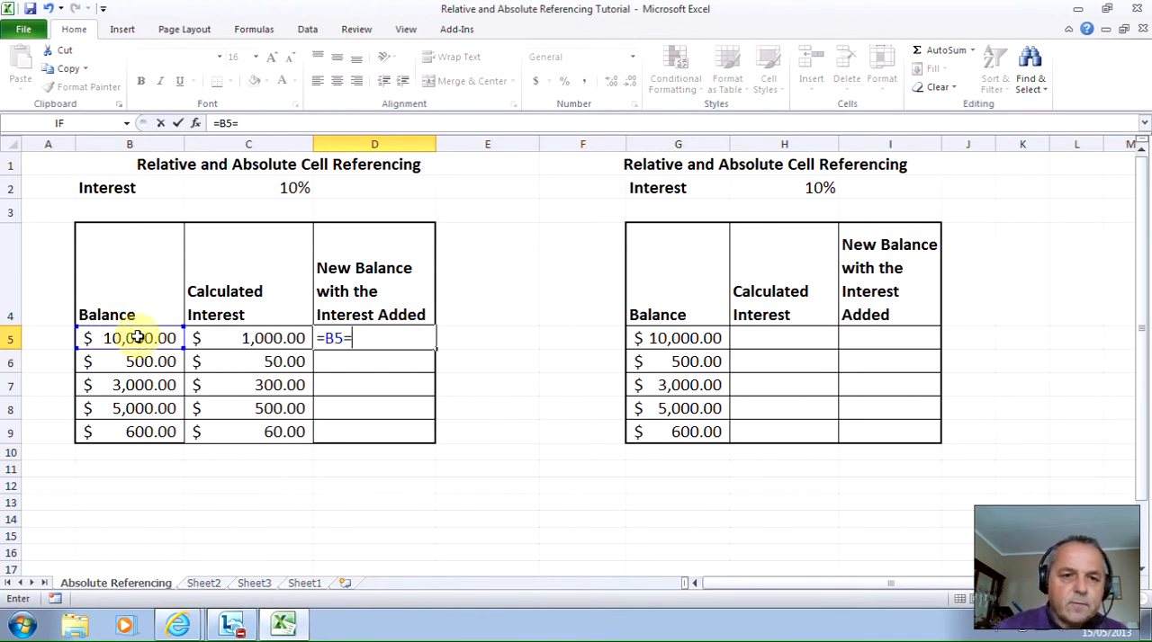
{"action": "key", "text": "BackSpace"}
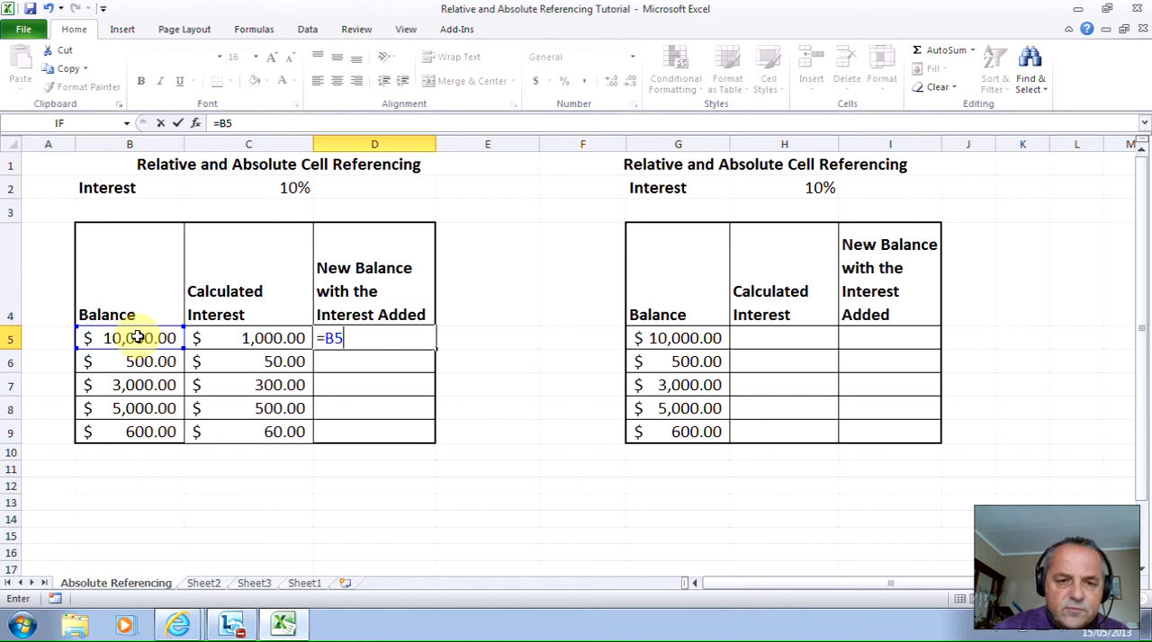
{"action": "type", "text": "+"}
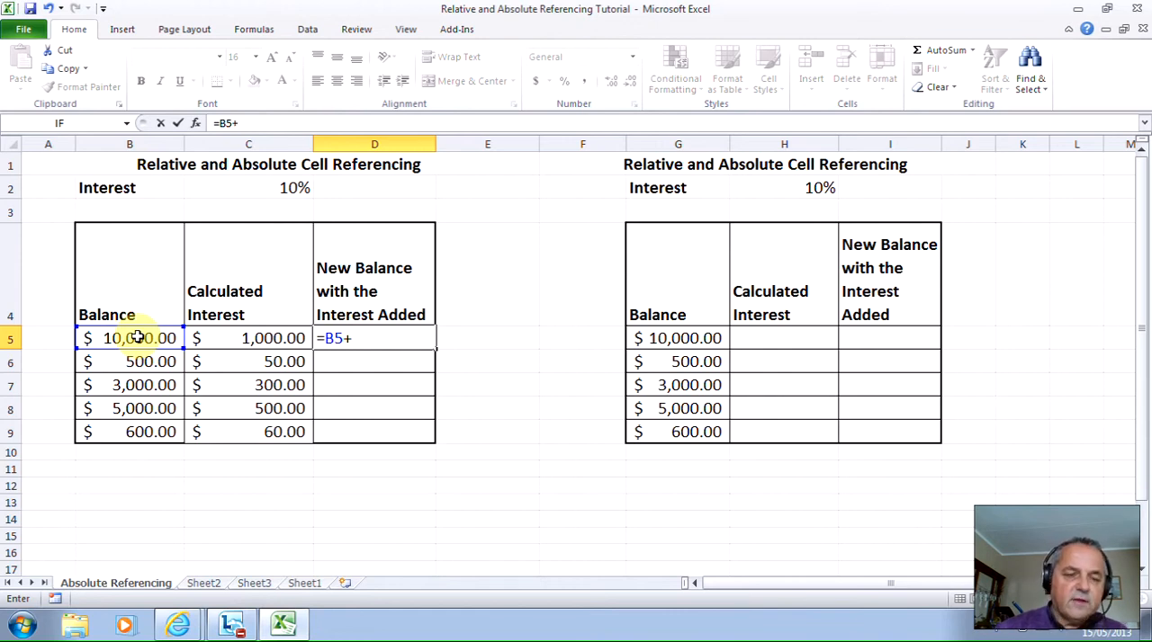
{"action": "left_click", "coordinate": [260, 335]}
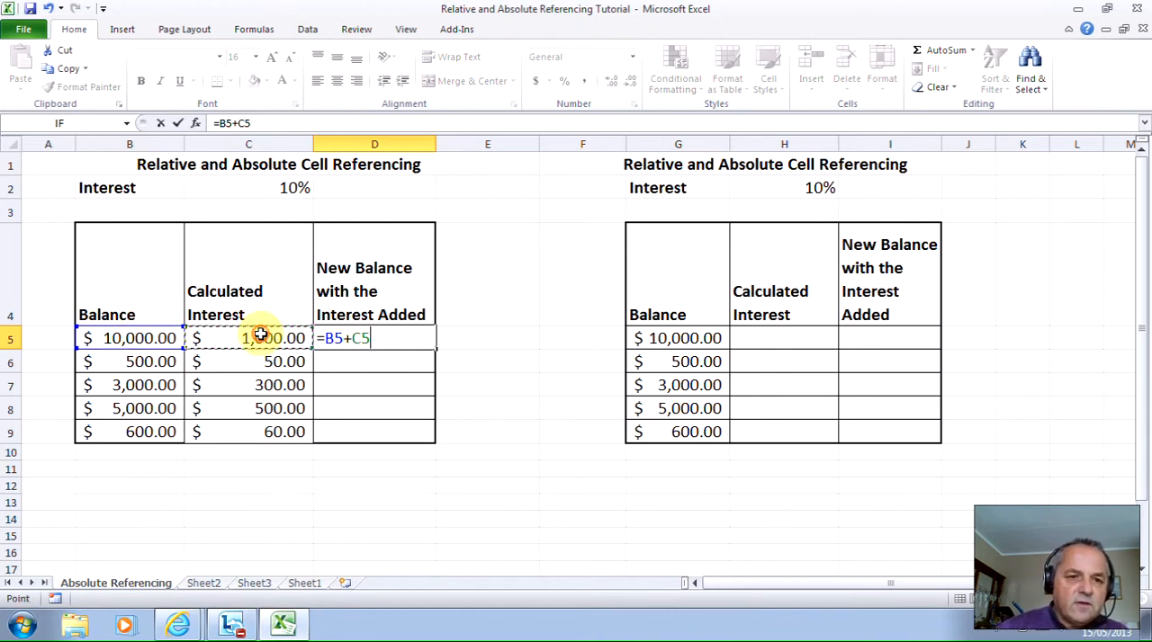
{"action": "key", "text": "Return"}
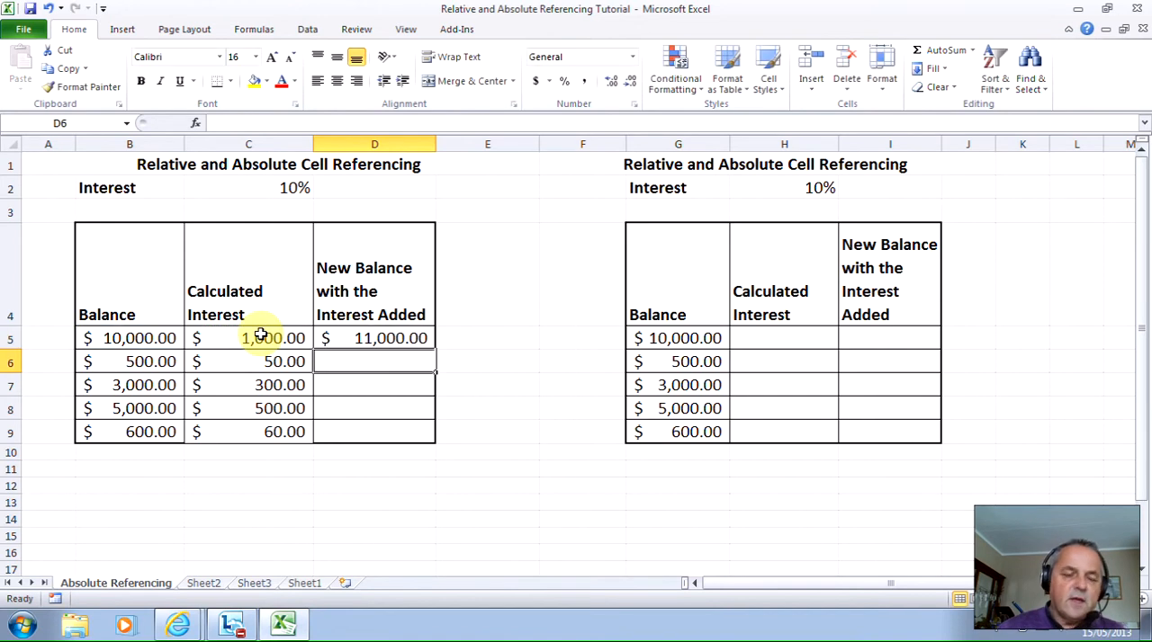
{"action": "left_click", "coordinate": [426, 340]}
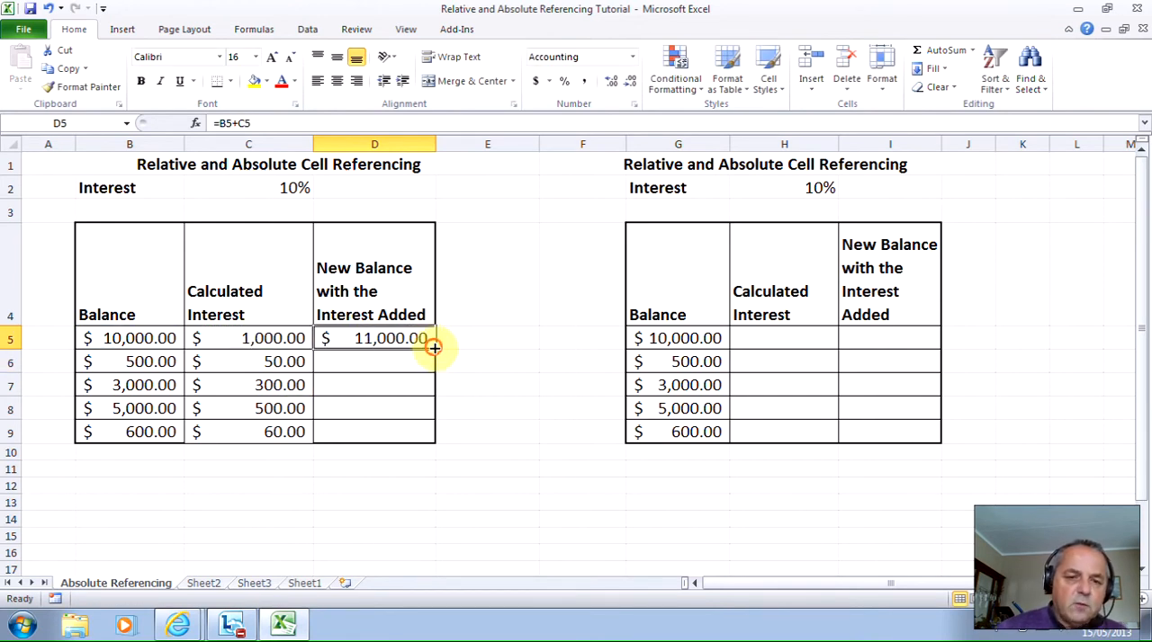
{"action": "left_click_drag", "start_coordinate": [433, 347], "coordinate": [420, 434]}
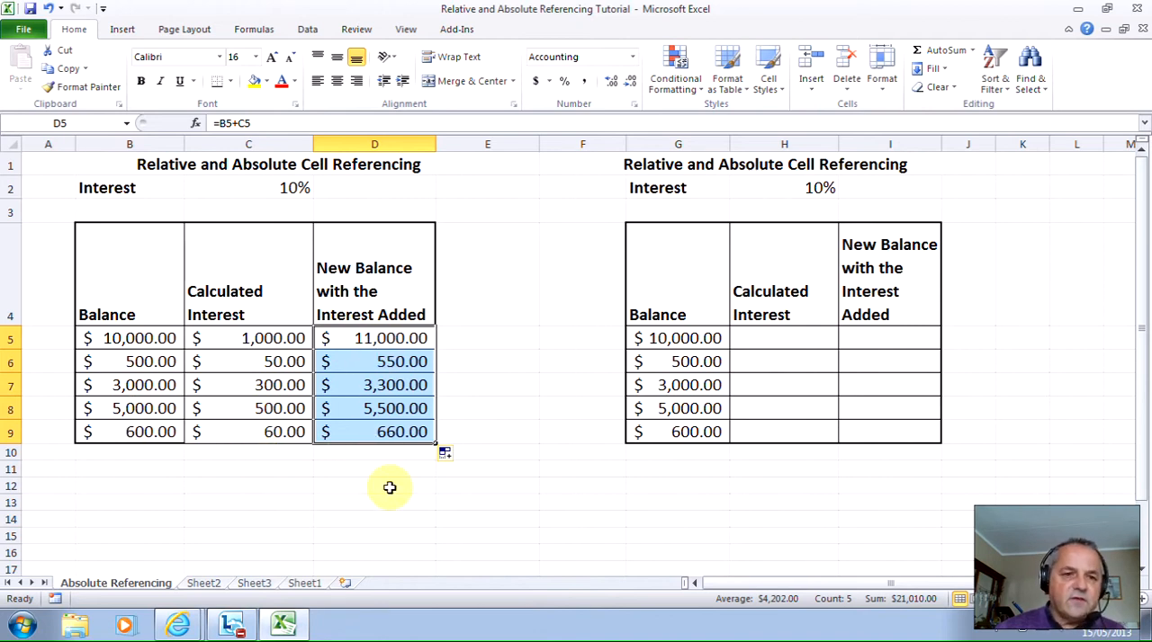
- Set the interest rate in cell C2 to 5%
{"action": "left_click", "coordinate": [295, 189]}
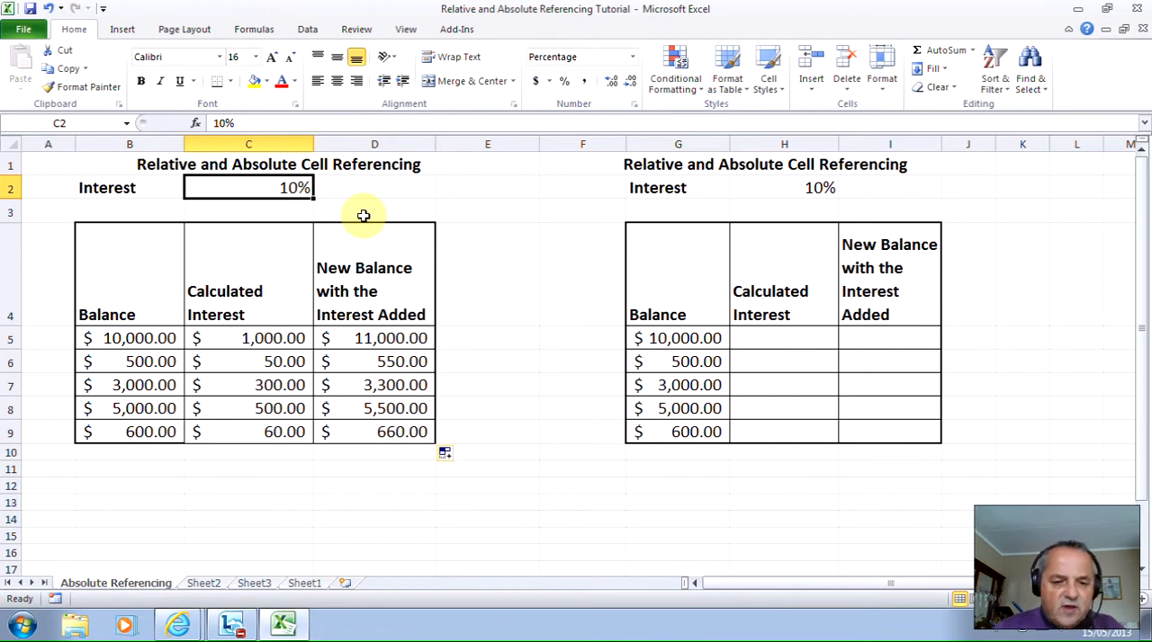
{"action": "type", "text": "5"}
{"action": "key", "text": "Return"}
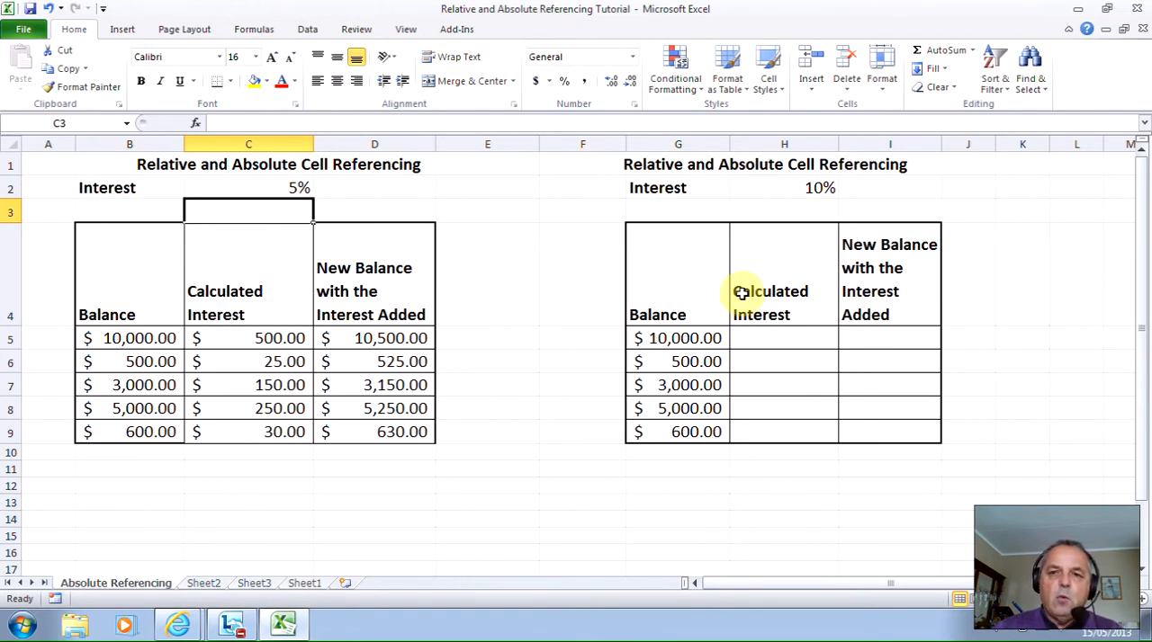
- Name cell H2 Interest, and compare its cell name with that of H5
{"action": "left_click", "coordinate": [803, 188]}
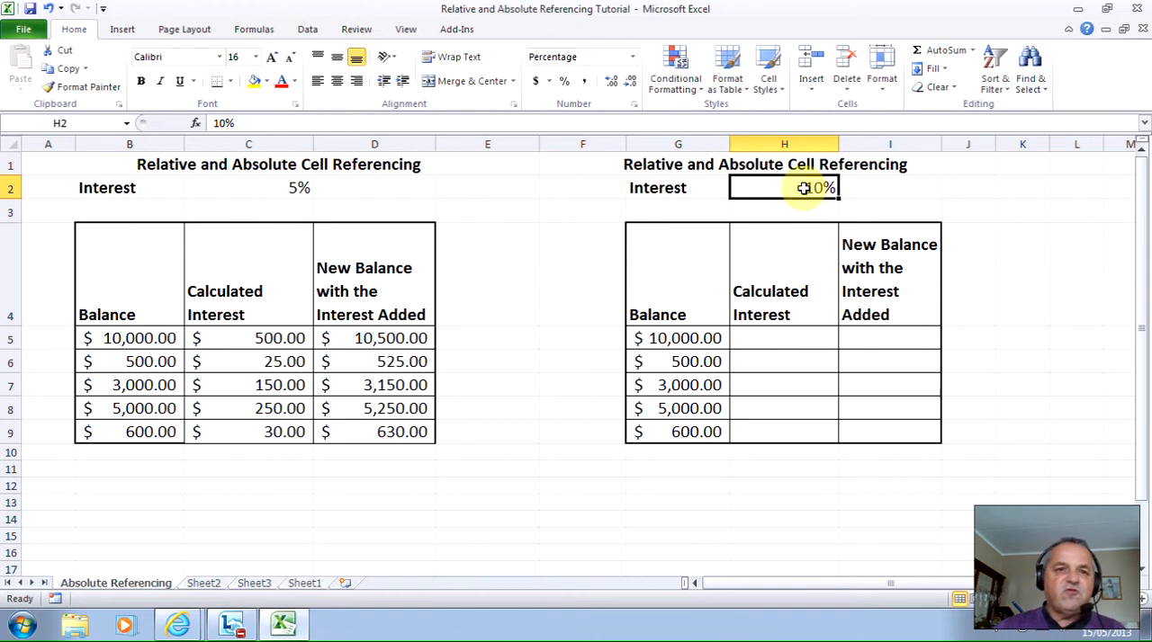
{"action": "left_click", "coordinate": [82, 120]}
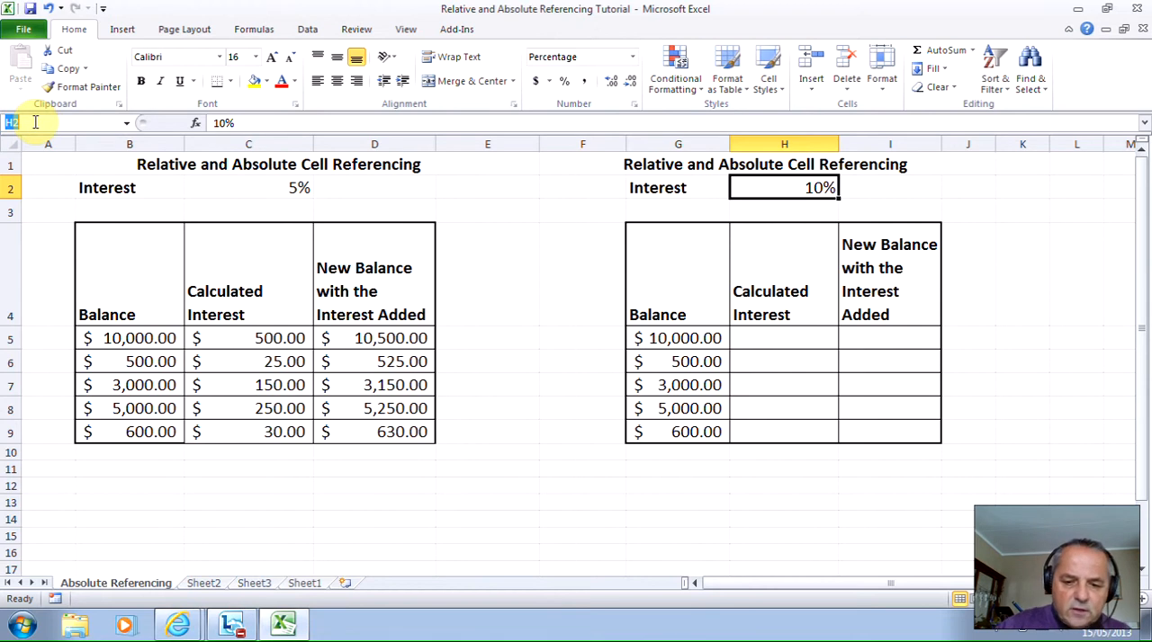
{"action": "type", "text": "Inte"}
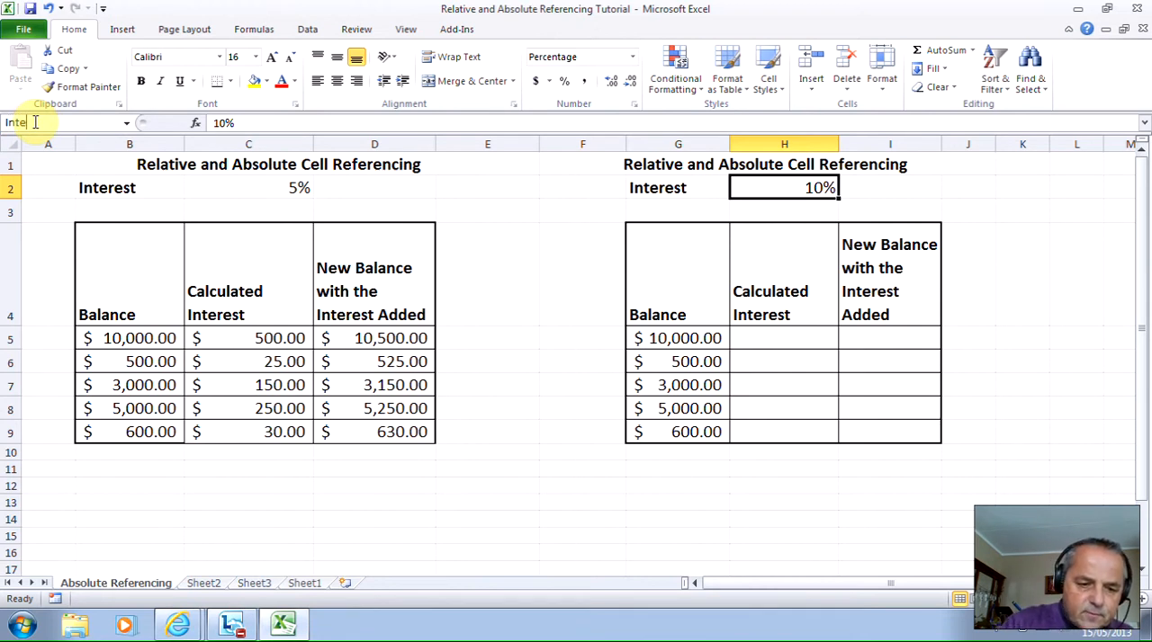
{"action": "type", "text": "r"}
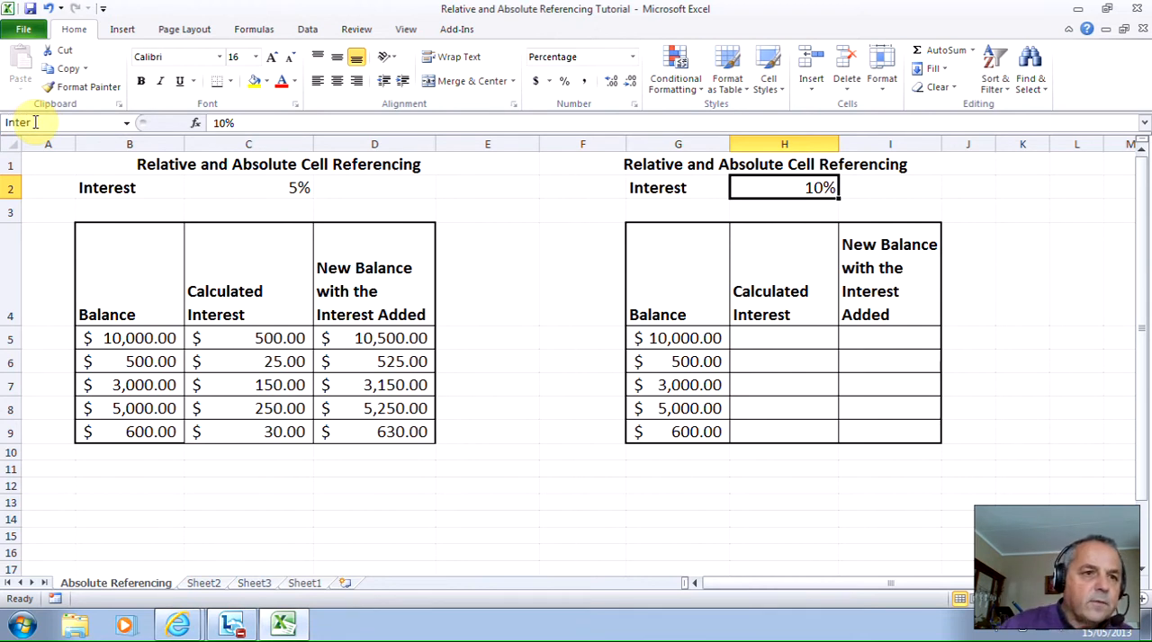
{"action": "type", "text": "est"}
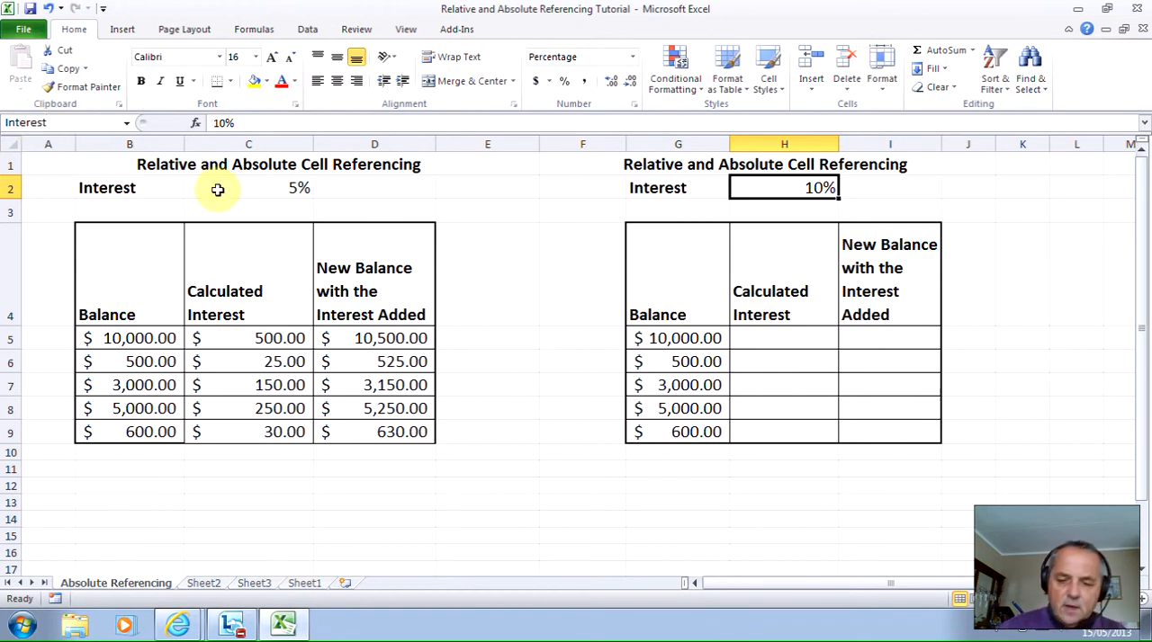
{"action": "key", "text": "Return"}
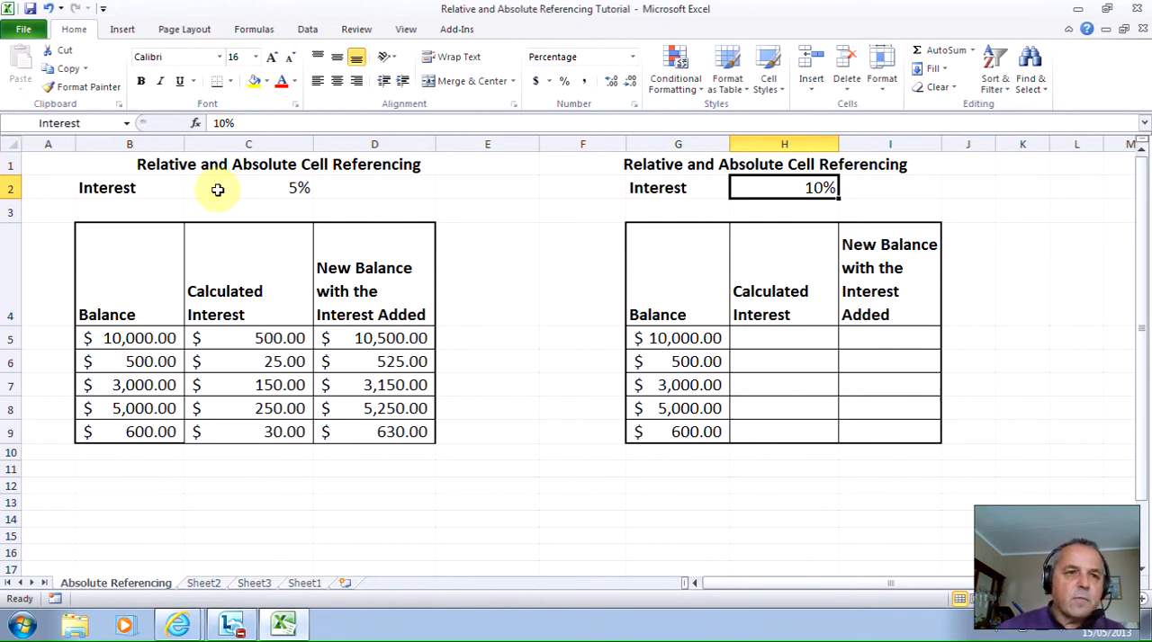
{"action": "left_click", "coordinate": [803, 337]}
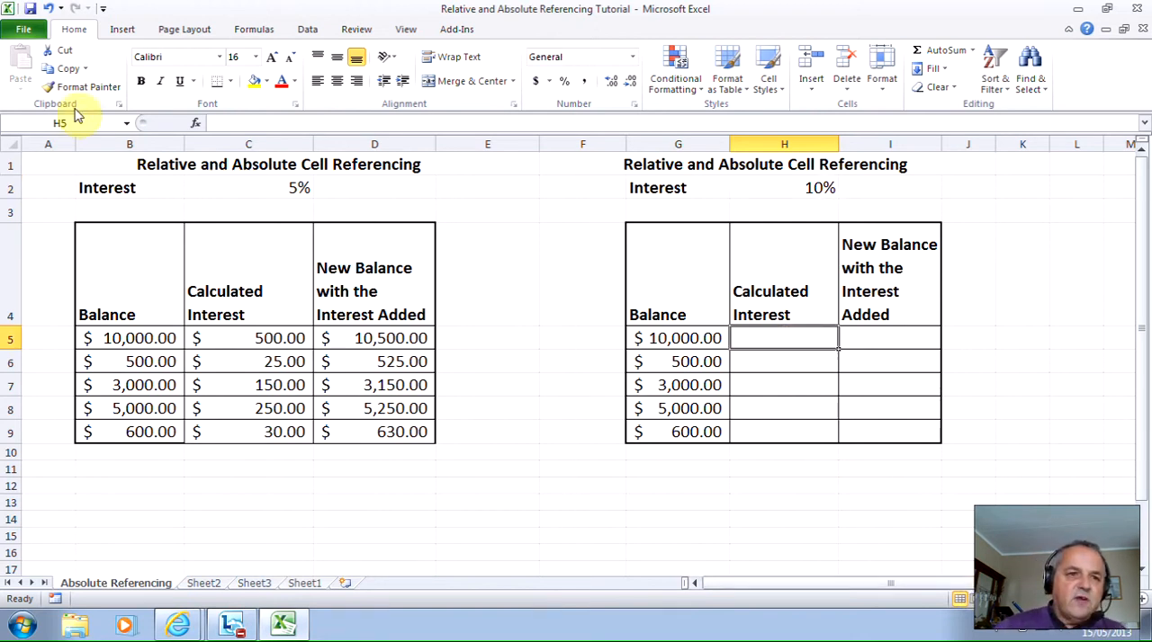
{"action": "left_click", "coordinate": [757, 187]}
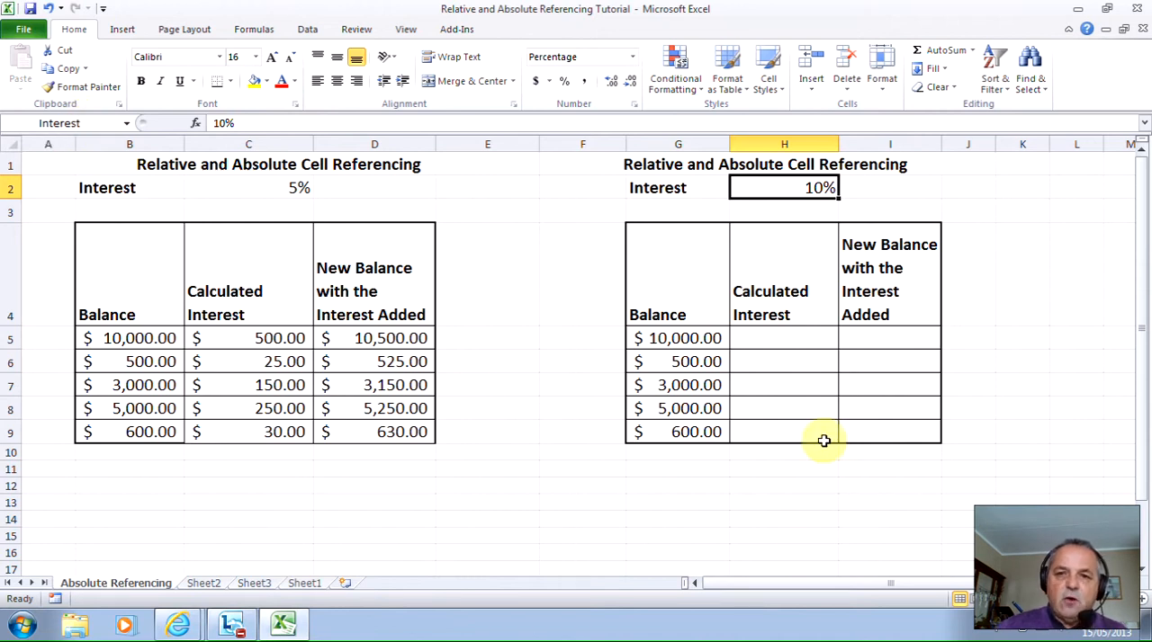
- Calculate the interest in H5 with the formula =G5*Interest and fill it down through H9
{"action": "left_click", "coordinate": [809, 338]}
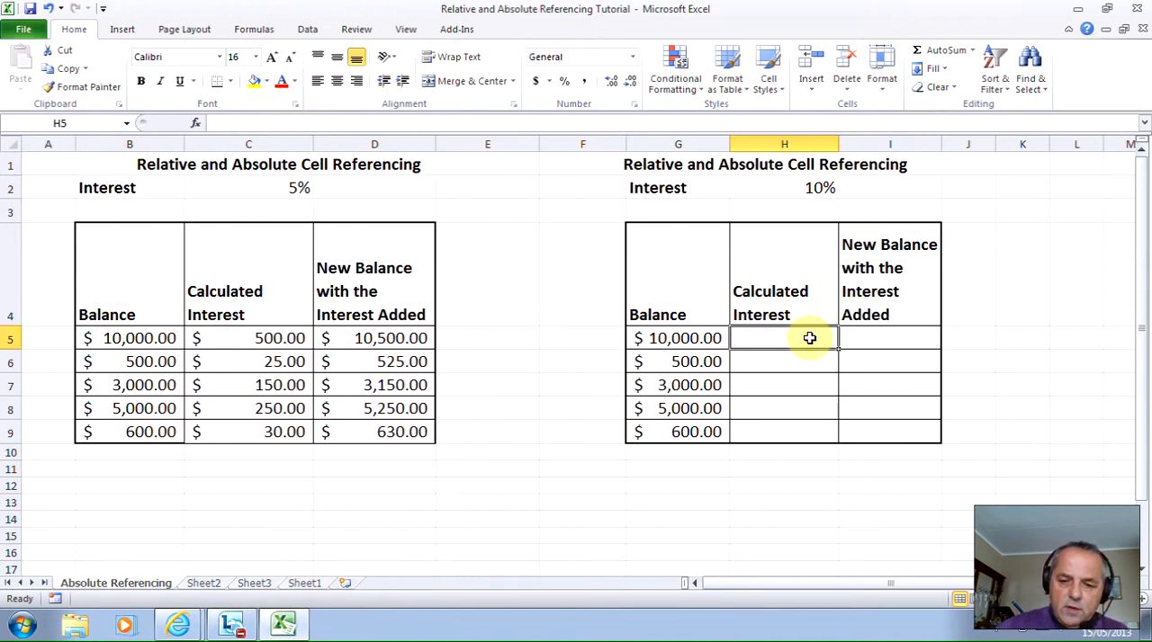
{"action": "type", "text": "="}
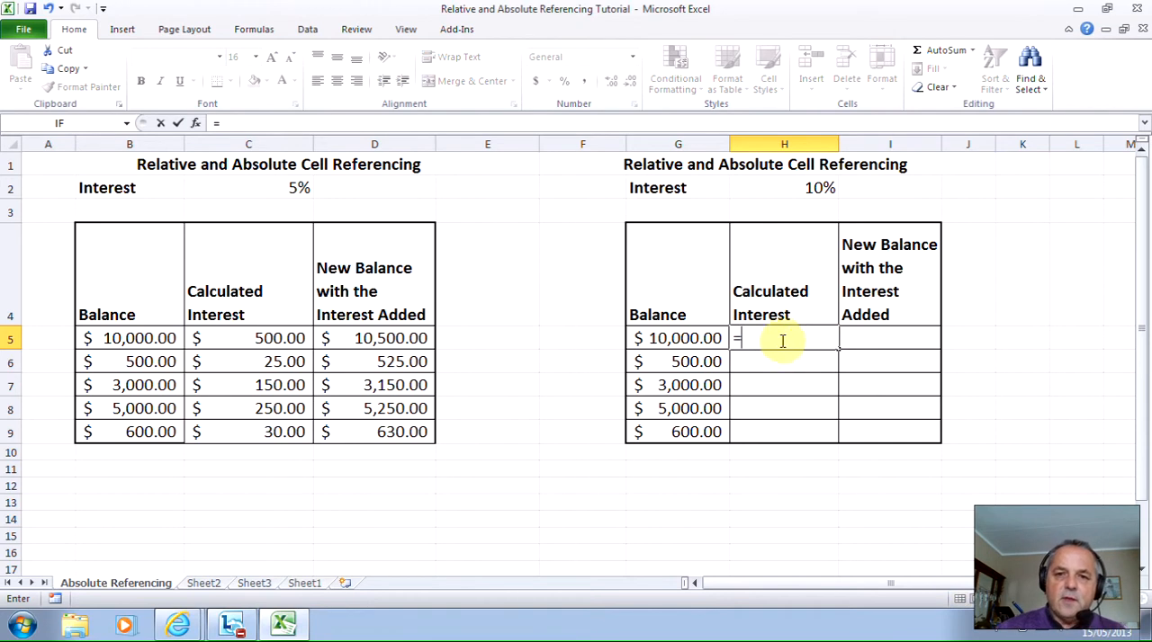
{"action": "left_click", "coordinate": [682, 342]}
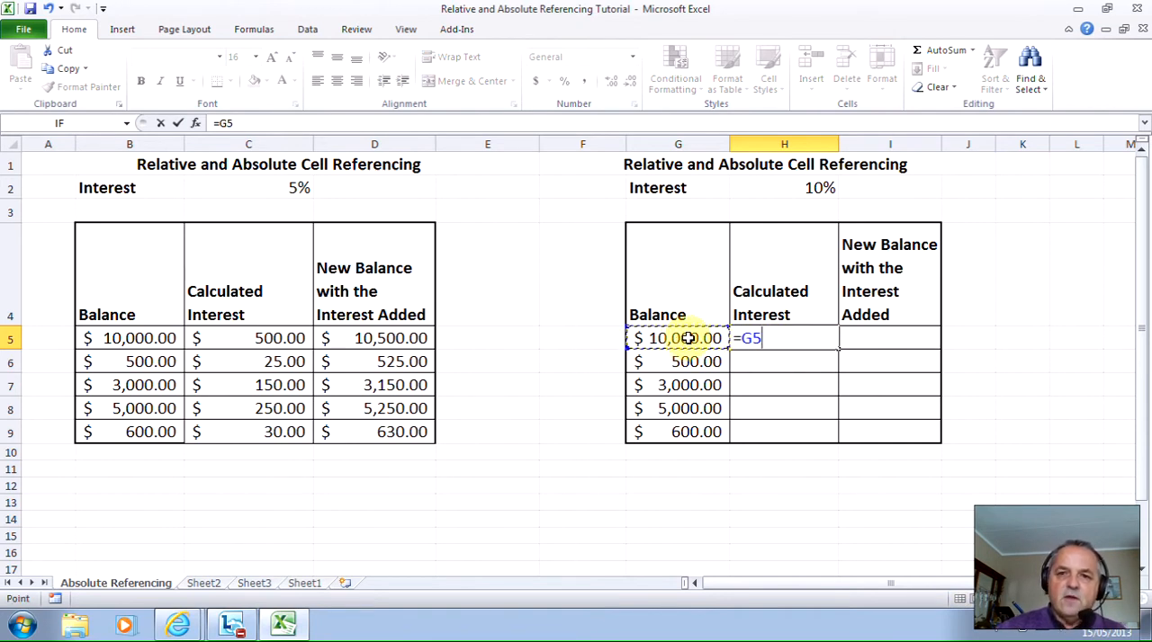
{"action": "type", "text": "*"}
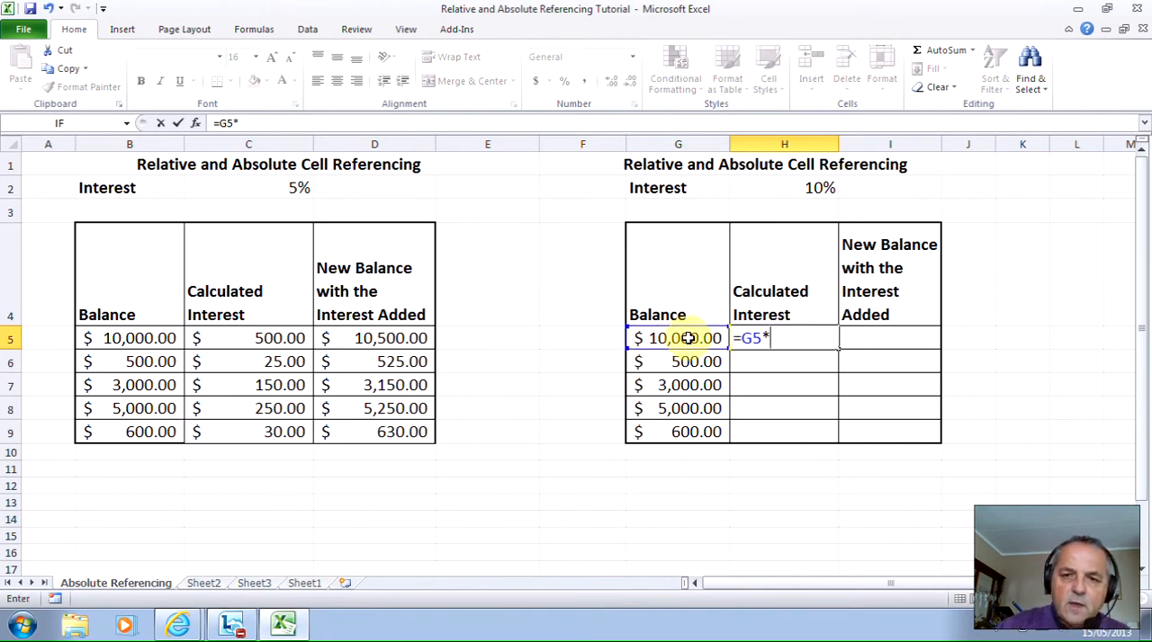
{"action": "left_click", "coordinate": [786, 188]}
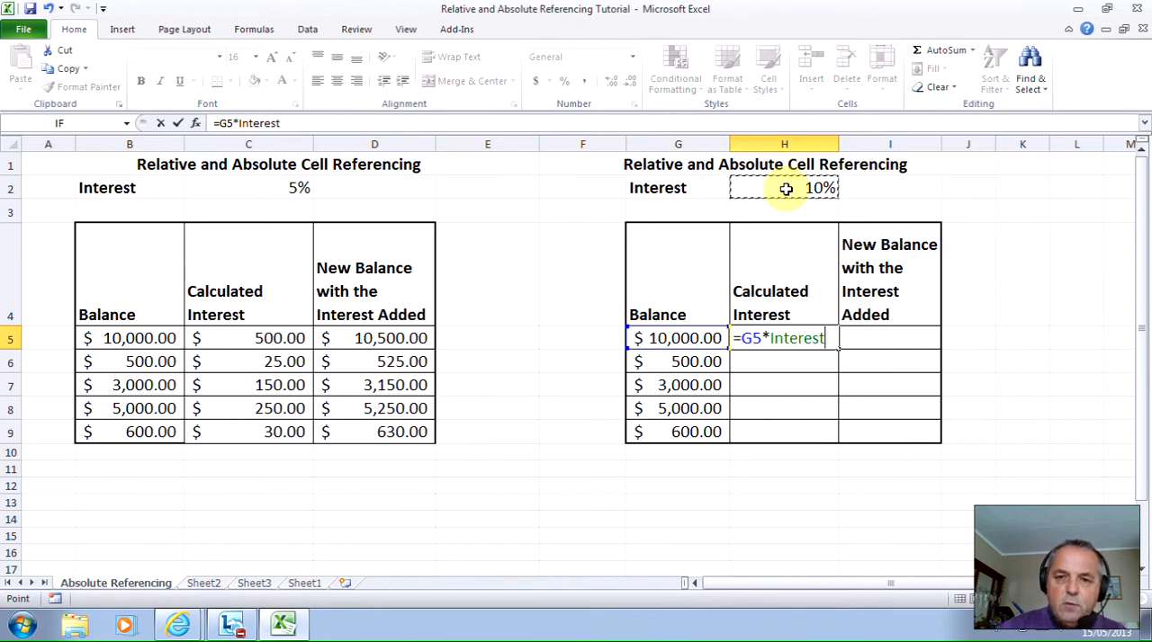
{"action": "key", "text": "Return"}
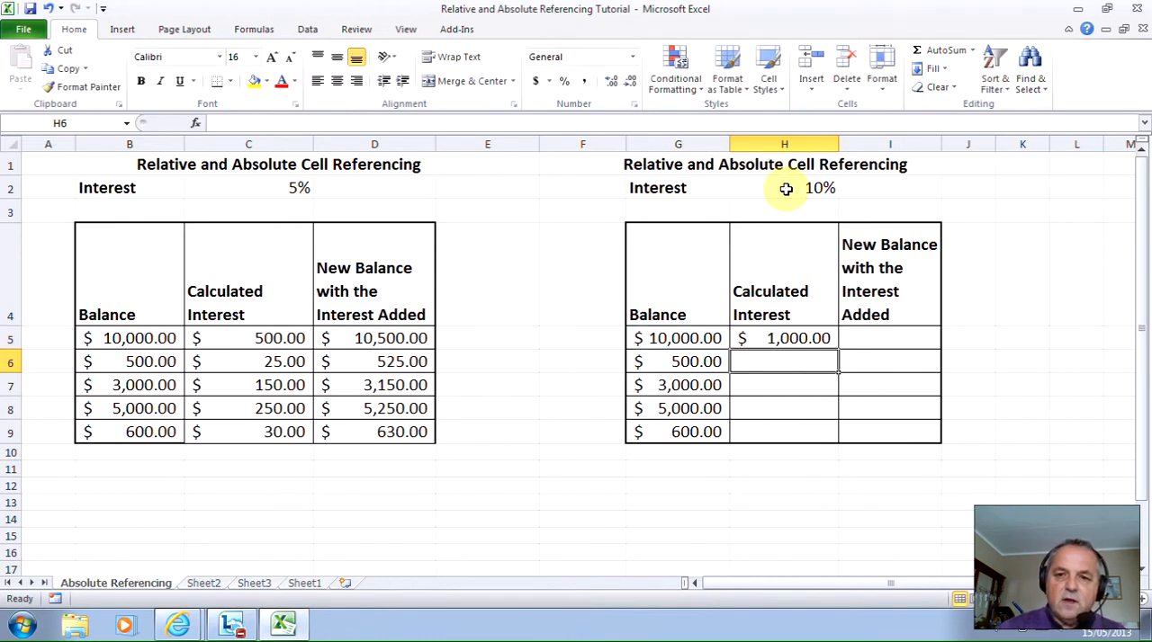
{"action": "left_click", "coordinate": [804, 337]}
{"action": "left_click_drag", "start_coordinate": [836, 350], "coordinate": [831, 437]}
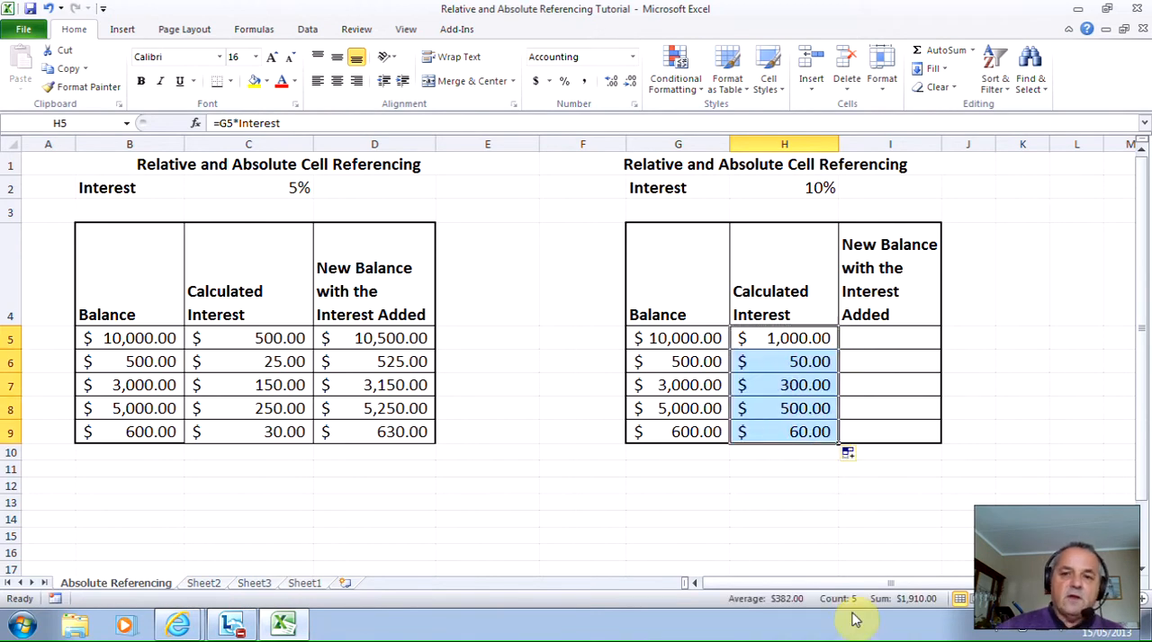
- Calculate the new balance in I5 with the formula =G5+H5 and fill it down through I9
{"action": "left_click", "coordinate": [898, 335]}
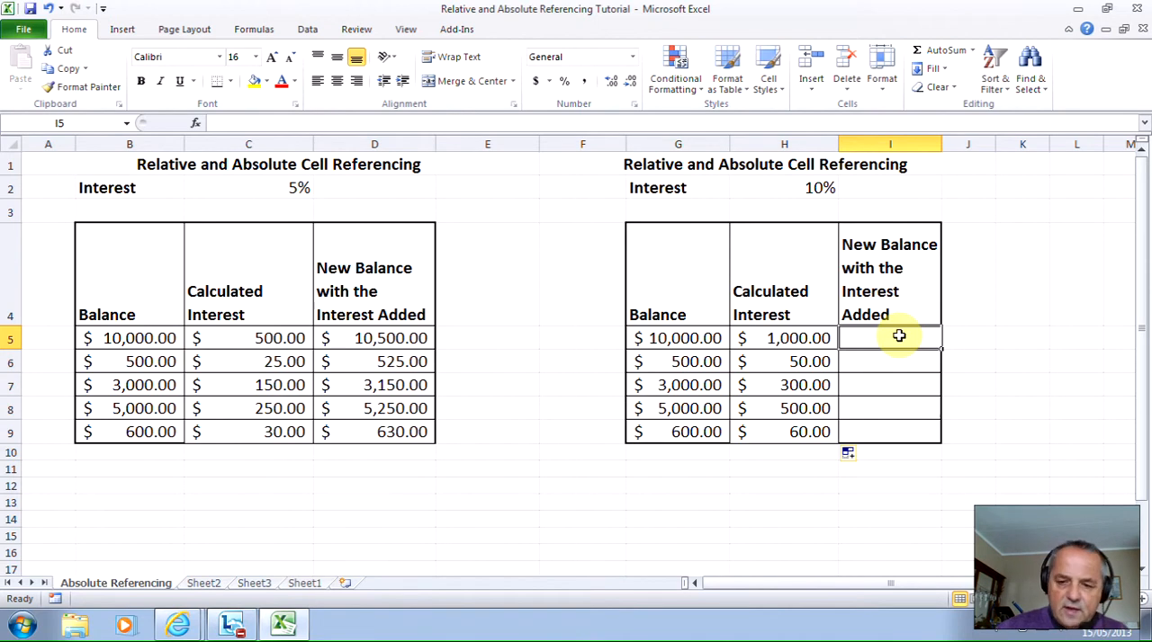
{"action": "type", "text": "="}
{"action": "left_click", "coordinate": [714, 338]}
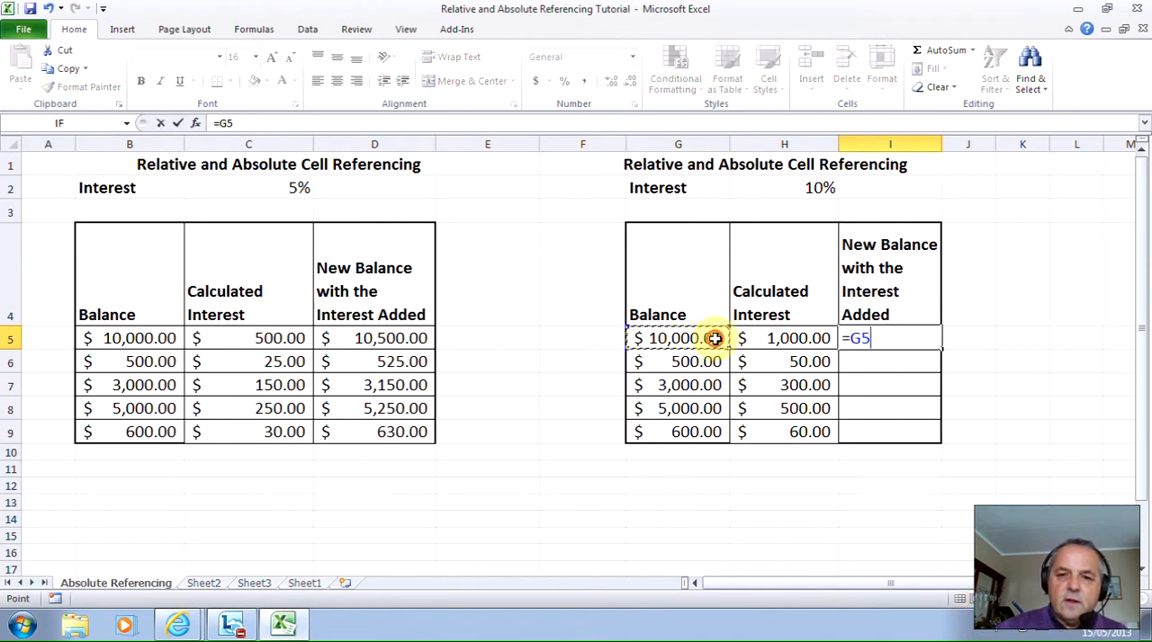
{"action": "type", "text": "+"}
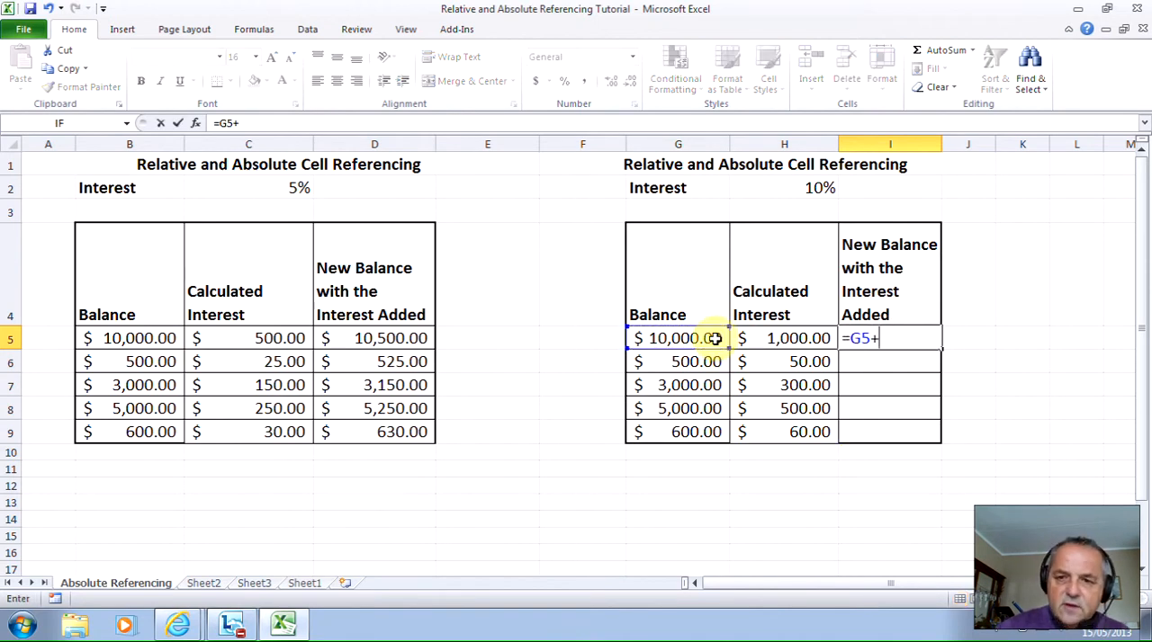
{"action": "left_click", "coordinate": [763, 338]}
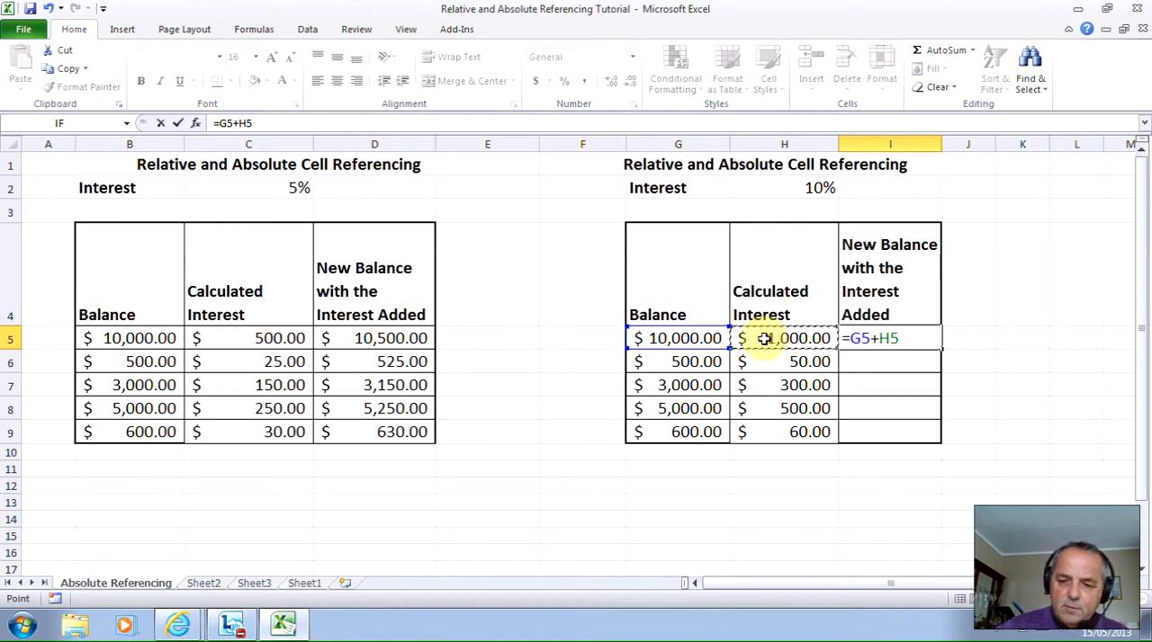
{"action": "key", "text": "Return"}
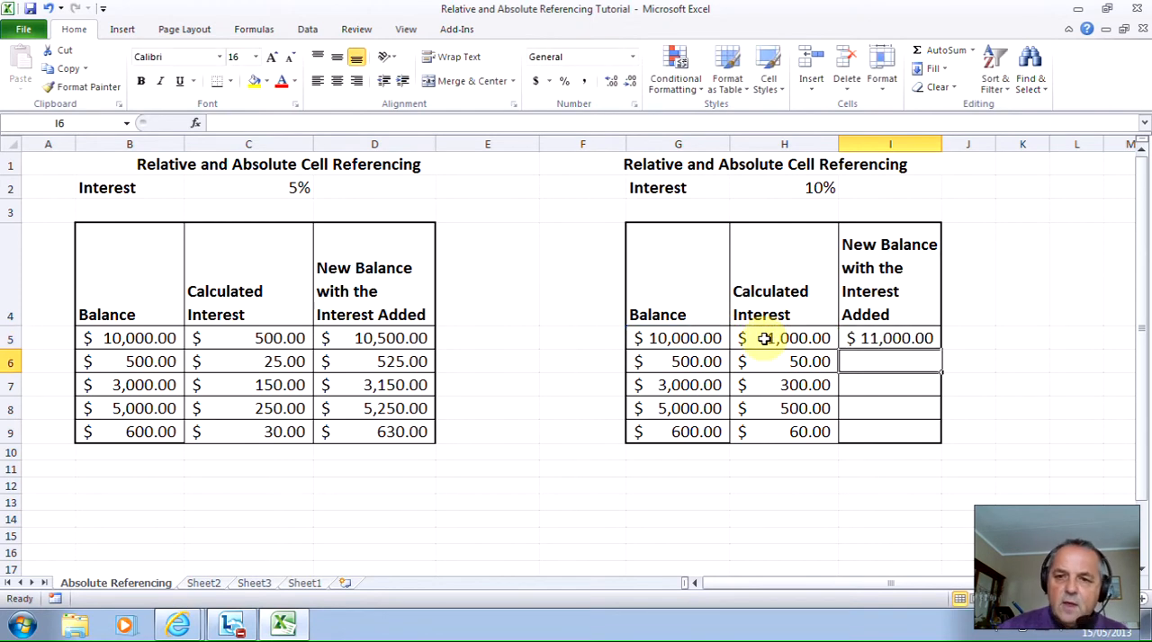
{"action": "left_click", "coordinate": [928, 338]}
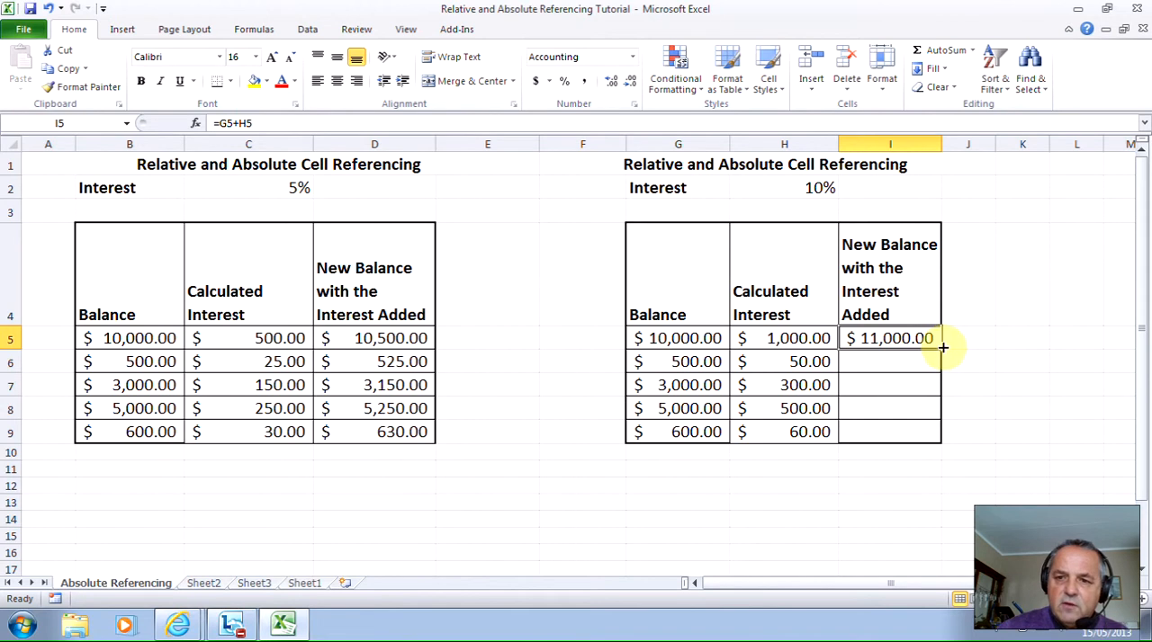
{"action": "left_click_drag", "start_coordinate": [942, 347], "coordinate": [926, 437]}
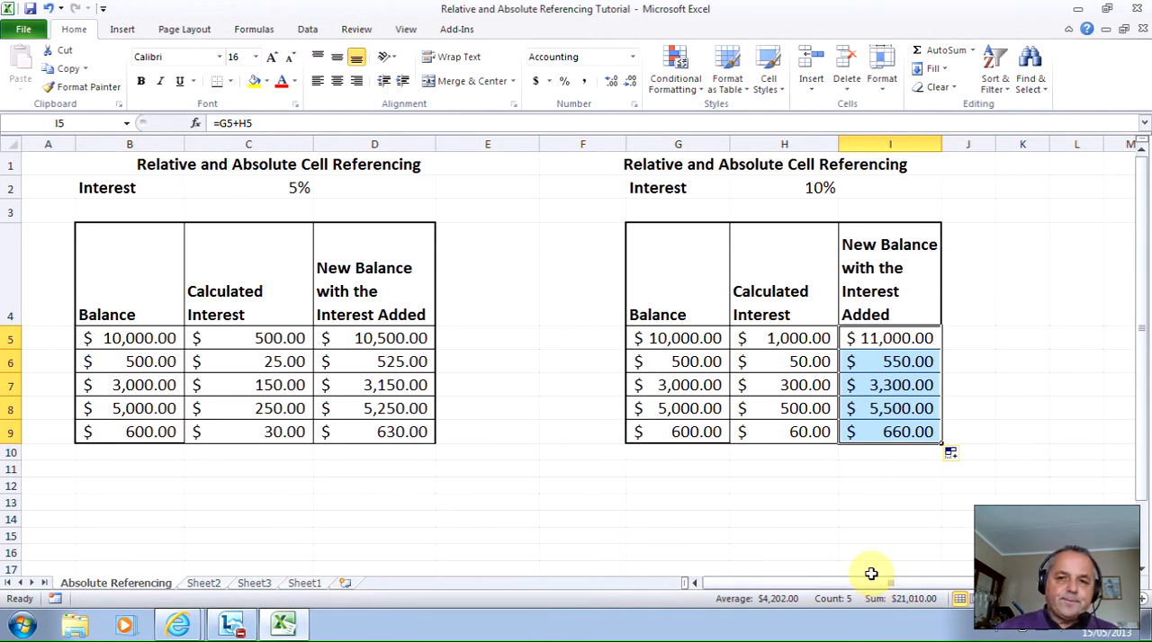
- Check the named cell H2 and inspect how the interest formulas in H5, H6 and H7 refer to it
{"action": "left_click", "coordinate": [785, 187]}
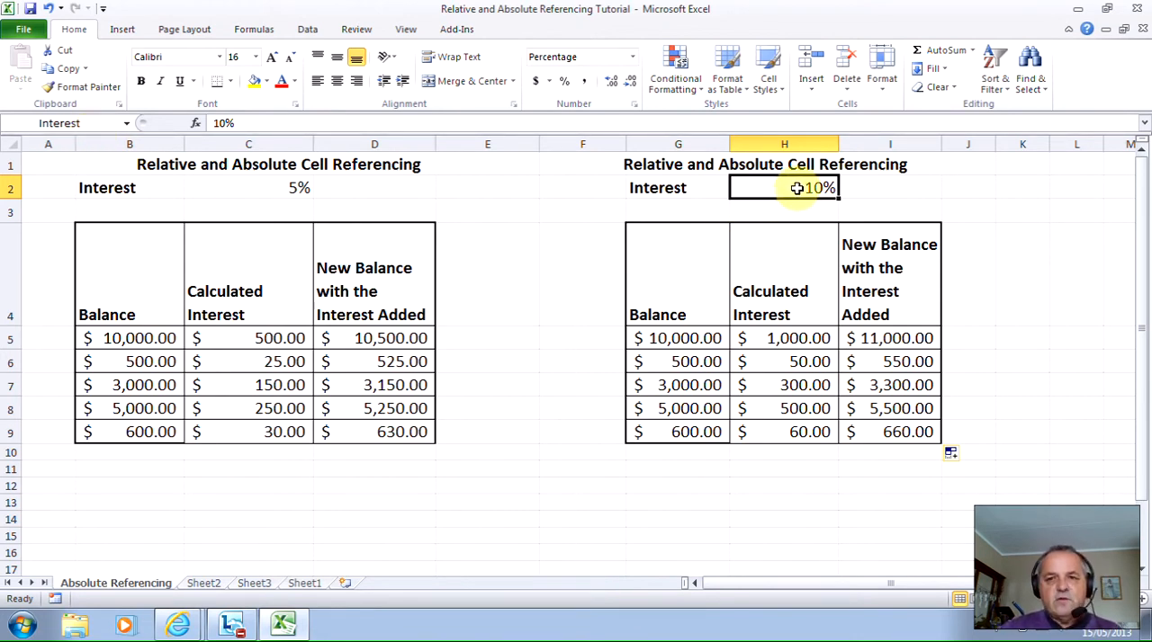
{"action": "left_click", "coordinate": [789, 337]}
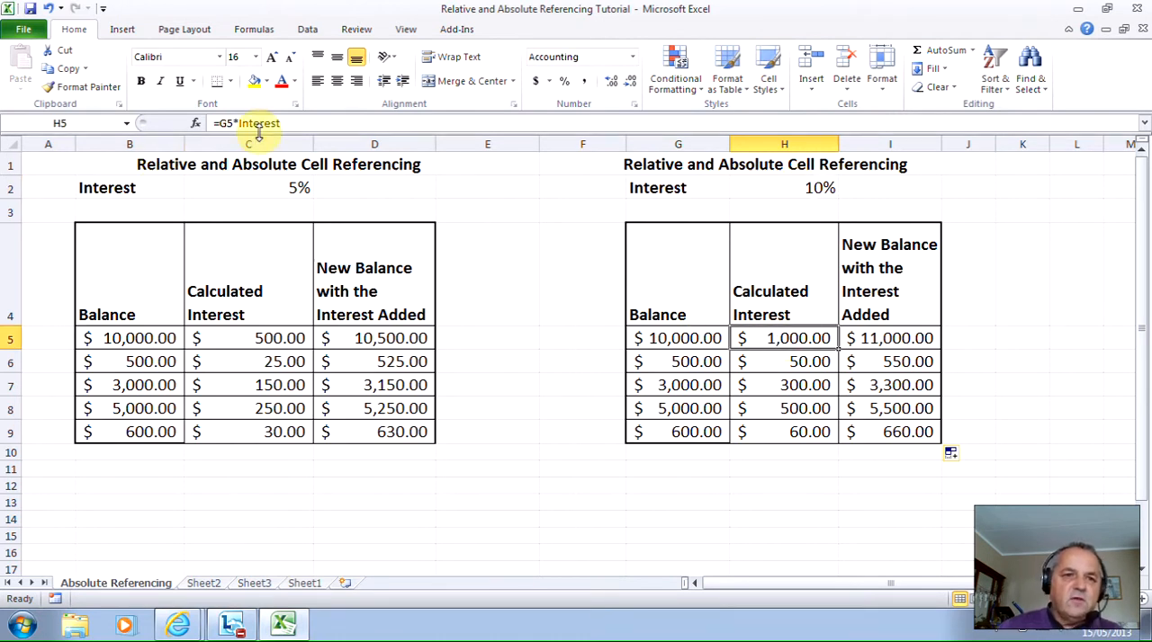
{"action": "left_click", "coordinate": [810, 359]}
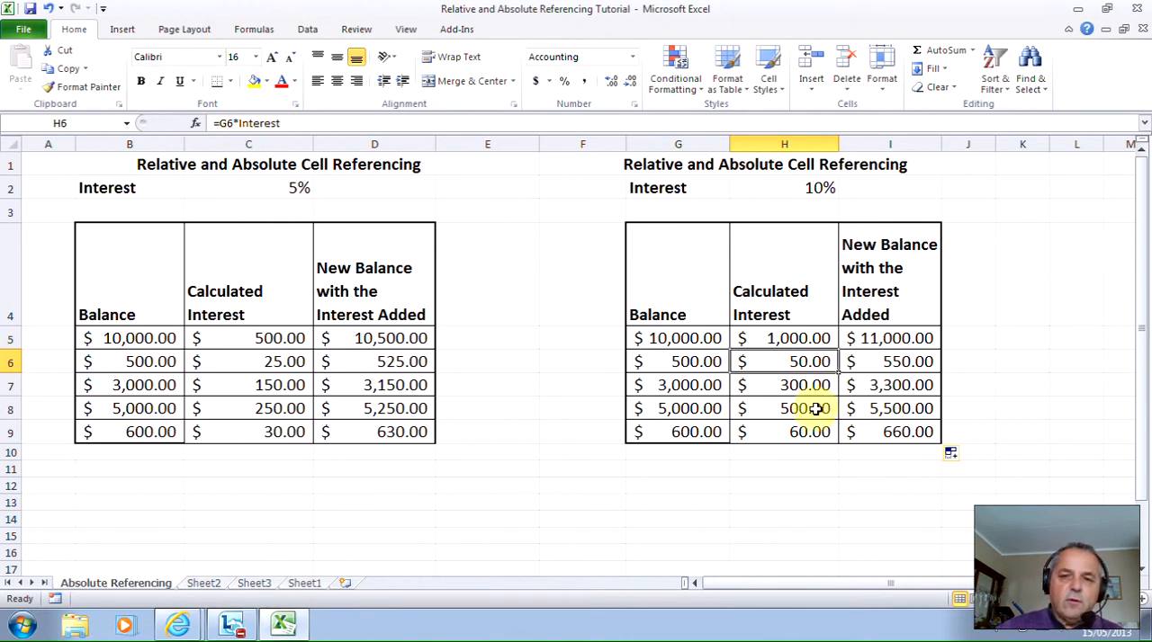
{"action": "left_click", "coordinate": [797, 387]}
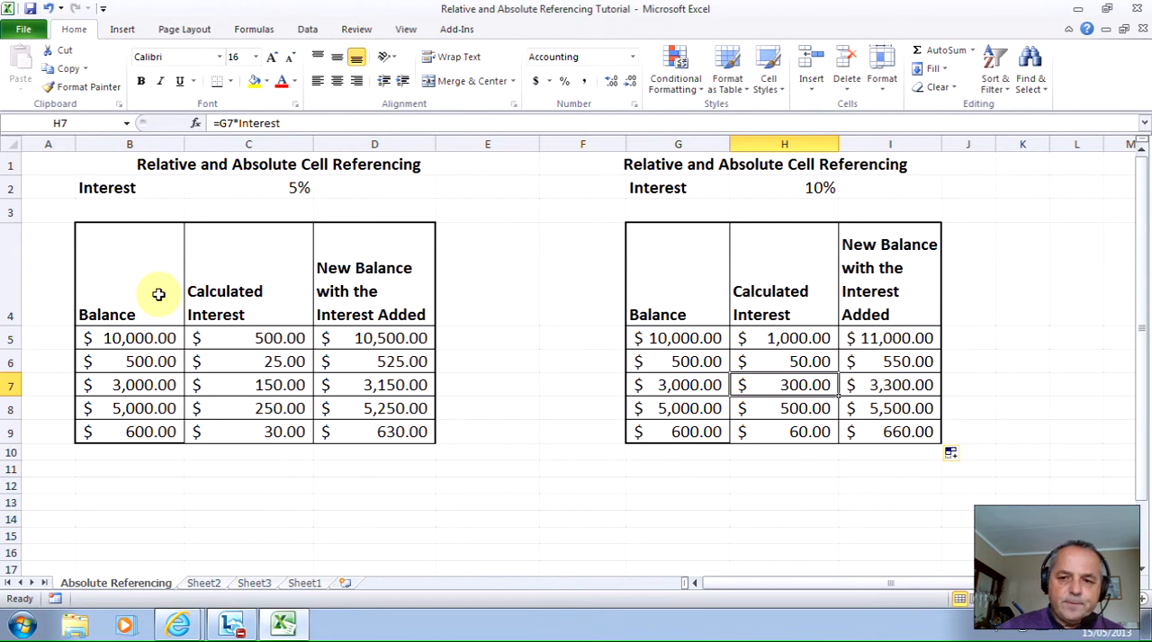
{"action": "left_click", "coordinate": [979, 633]}
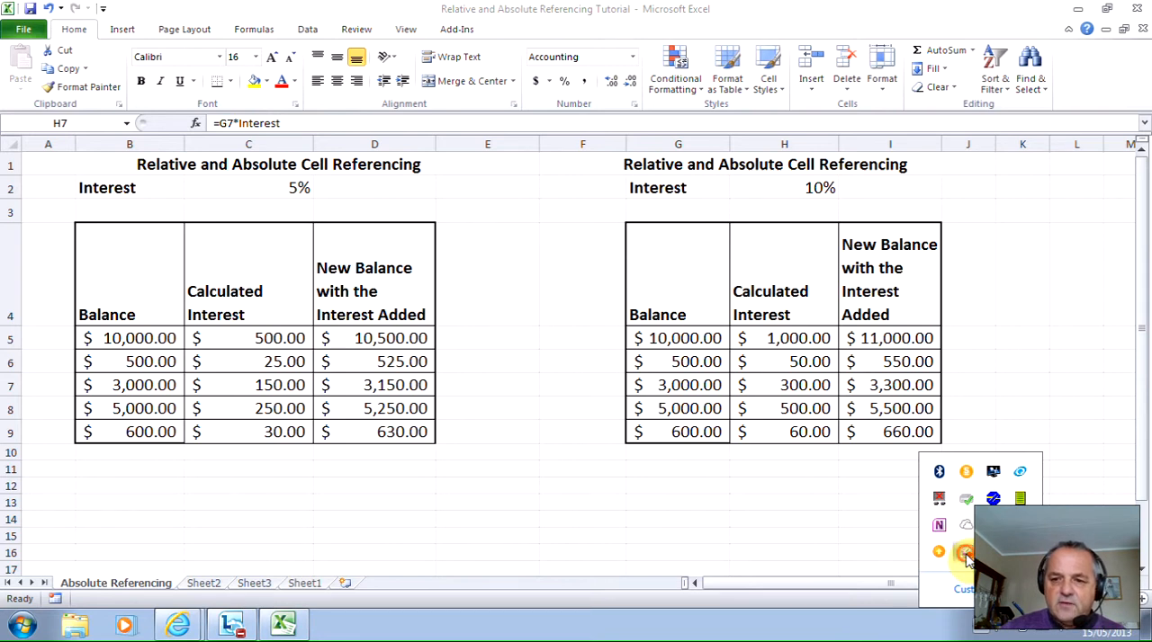
{"action": "right_click", "coordinate": [966, 555]}
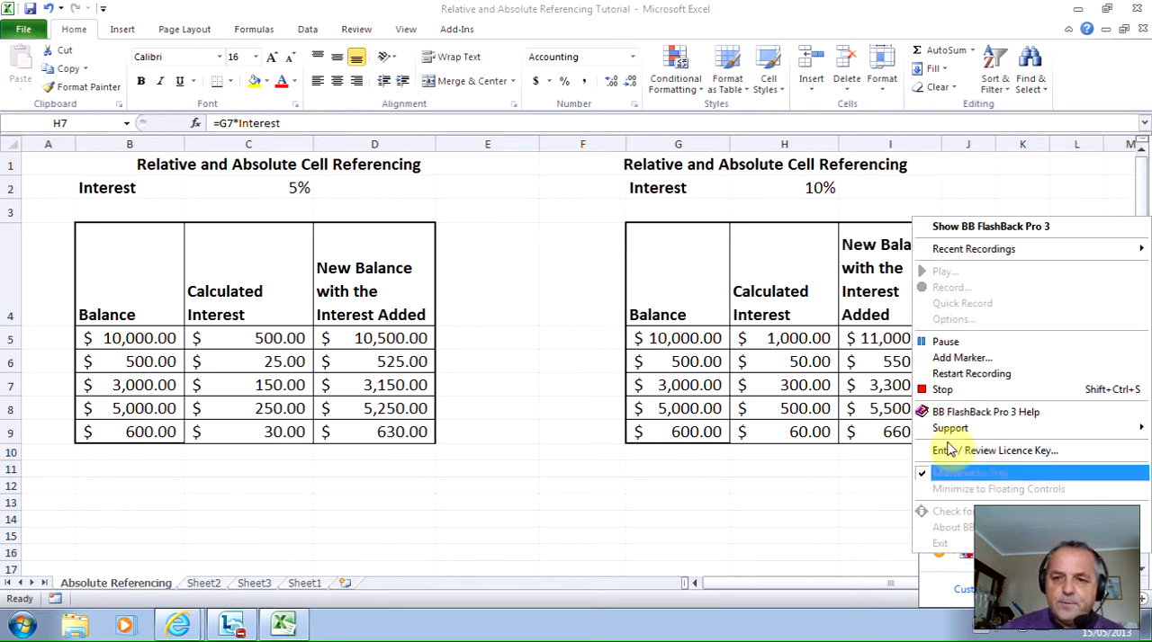